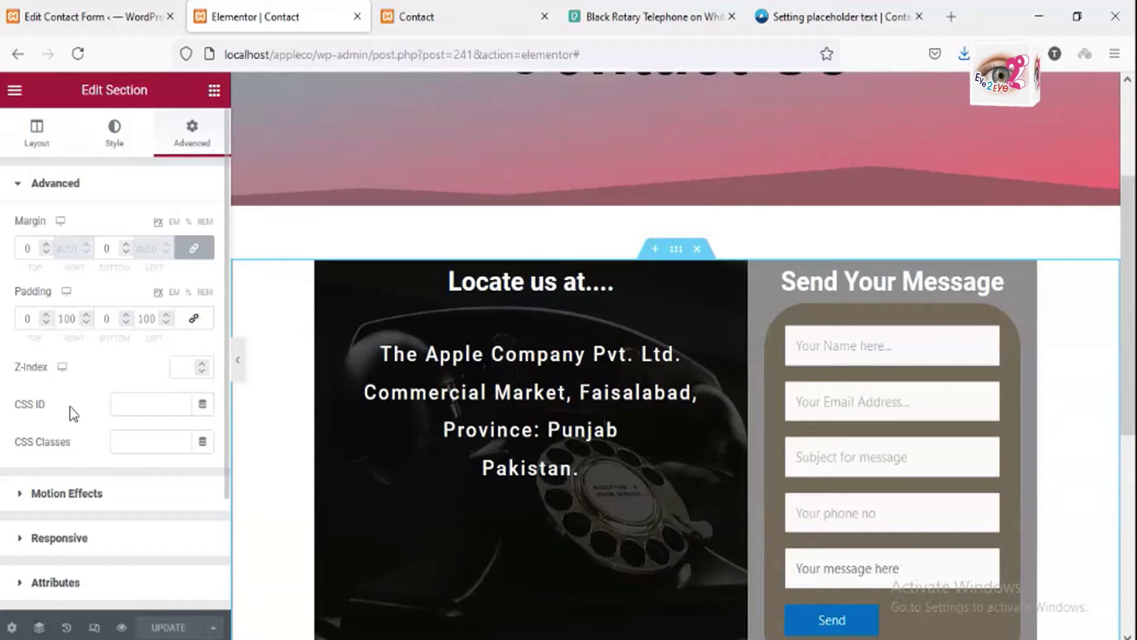
Step: Give the section a Classic grey background #6E786F, then return to the live Contact page
click(115, 131)
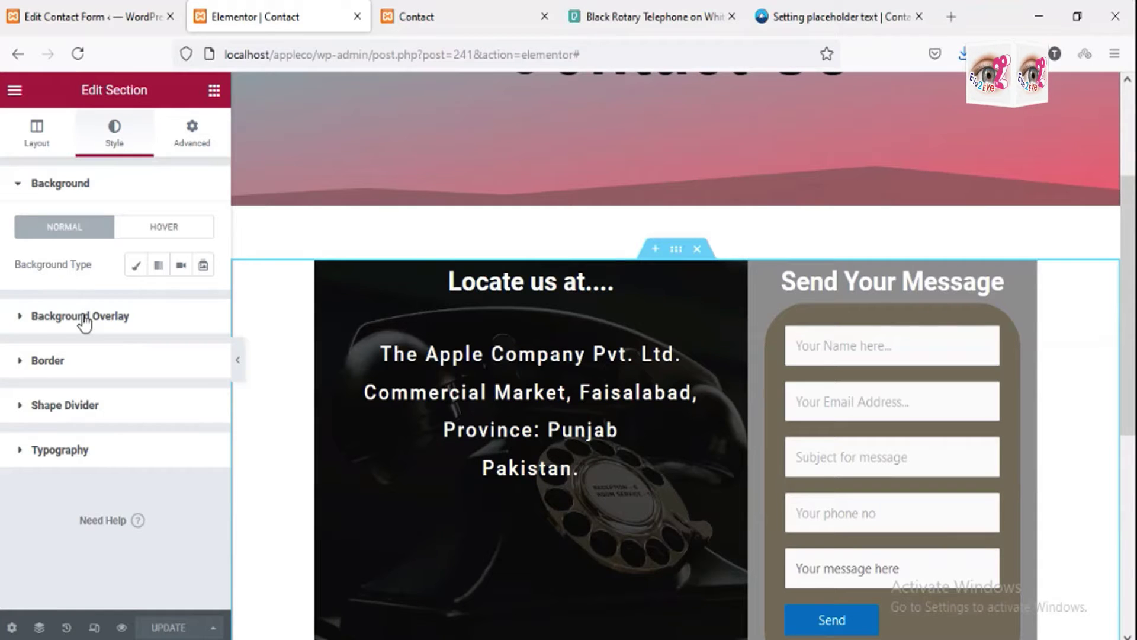
click(135, 265)
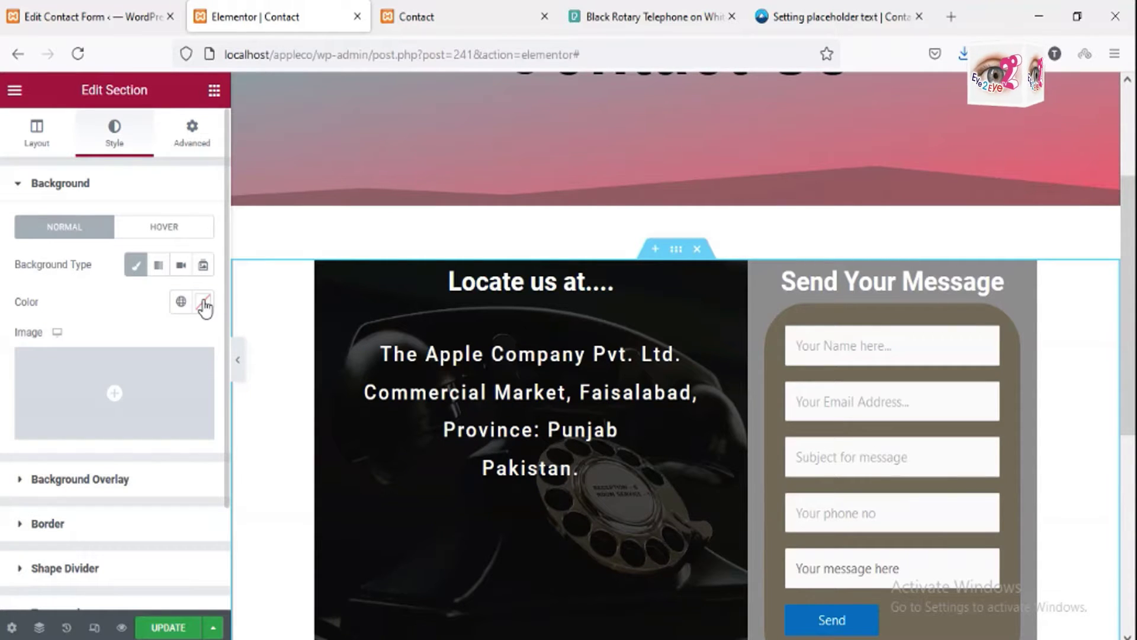
click(204, 305)
drag(197, 398, 188, 378)
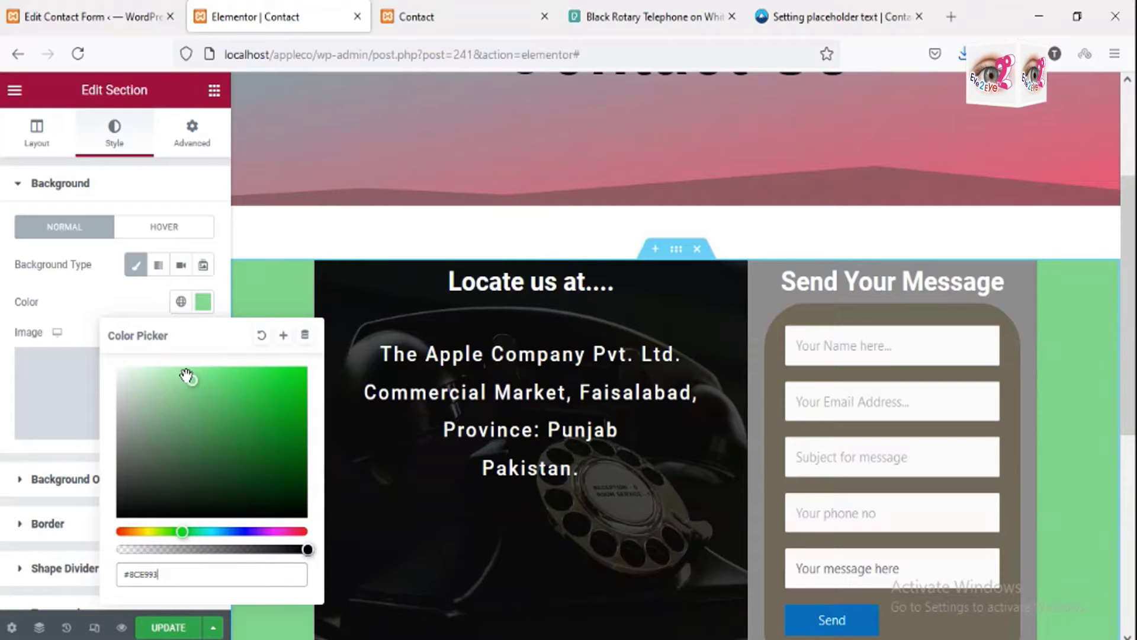
drag(187, 376, 131, 445)
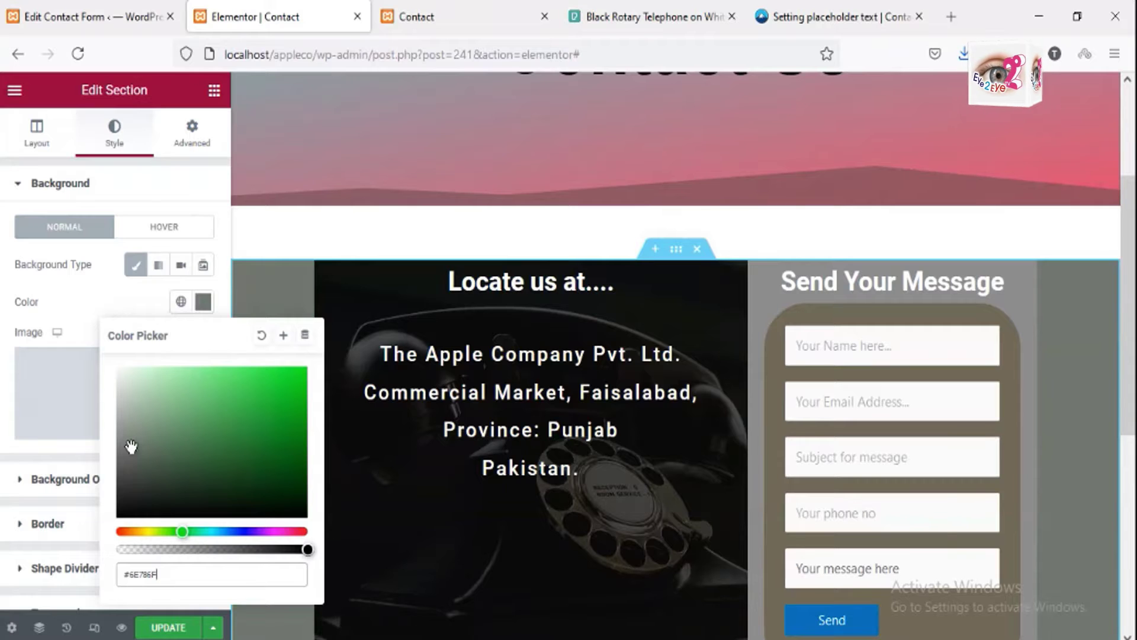
key(ctrl+Tab)
click(827, 226)
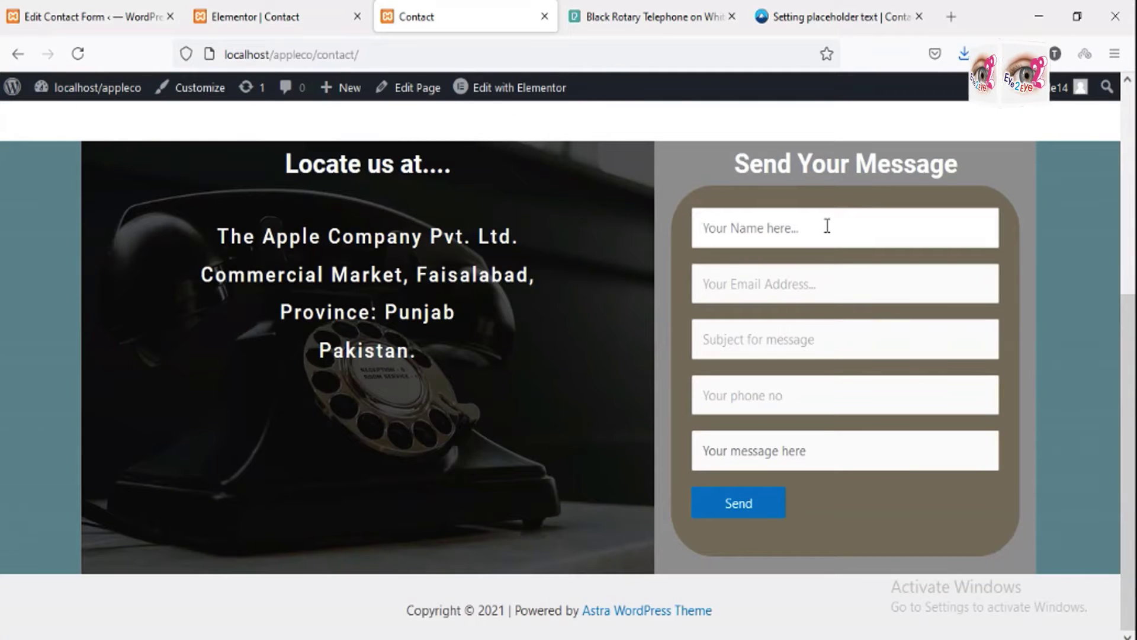
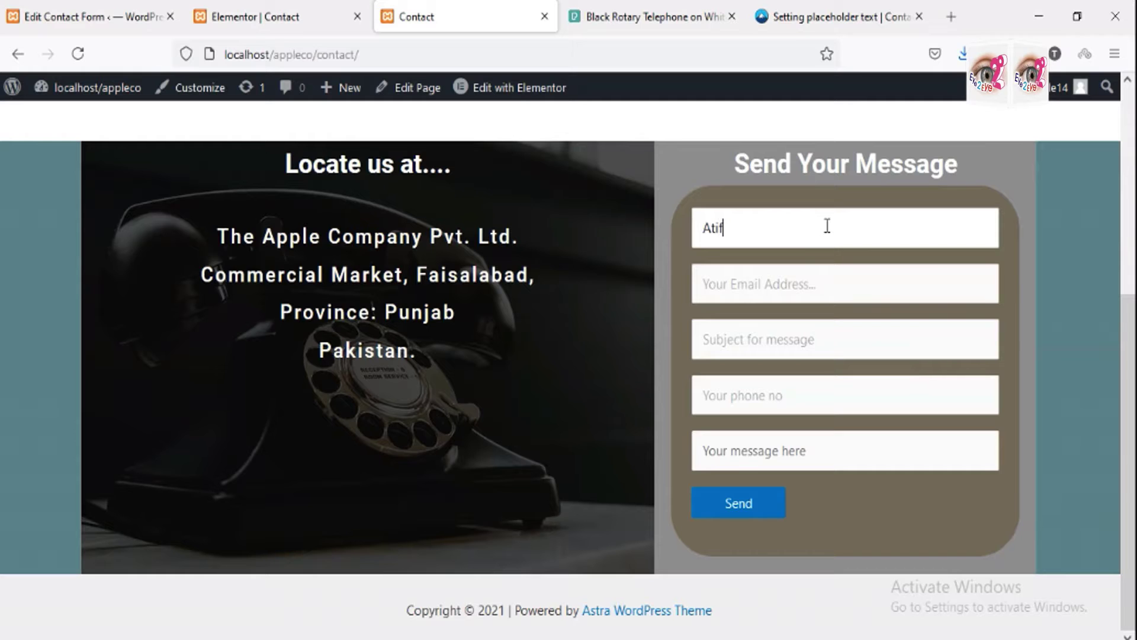
Step: Enter the sender's name and Gmail address in the contact form
key(Tab)
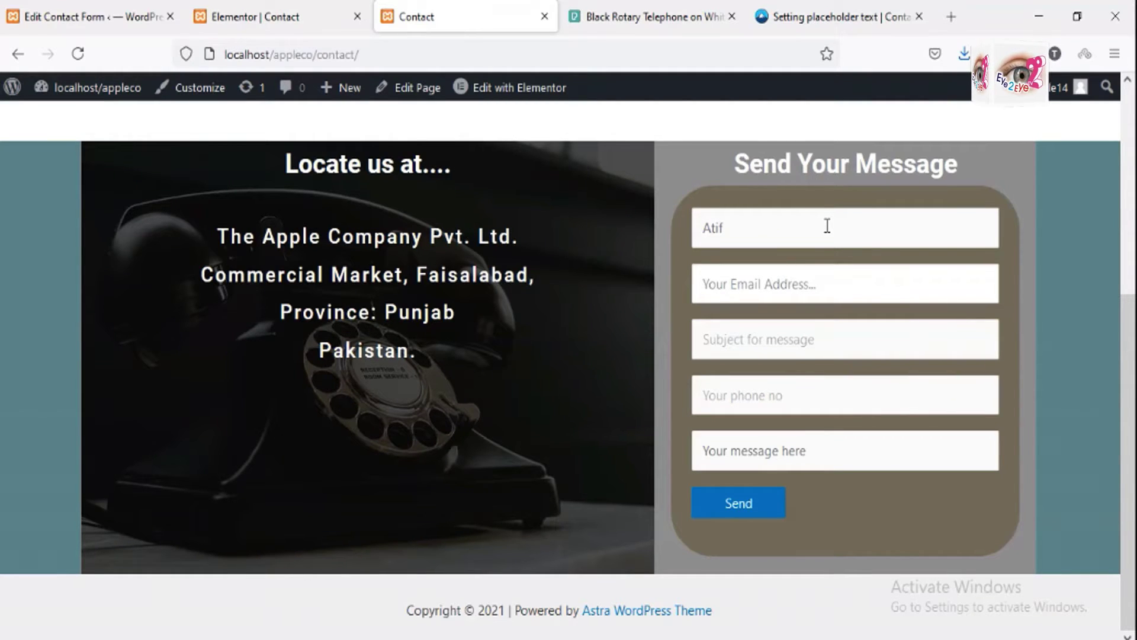
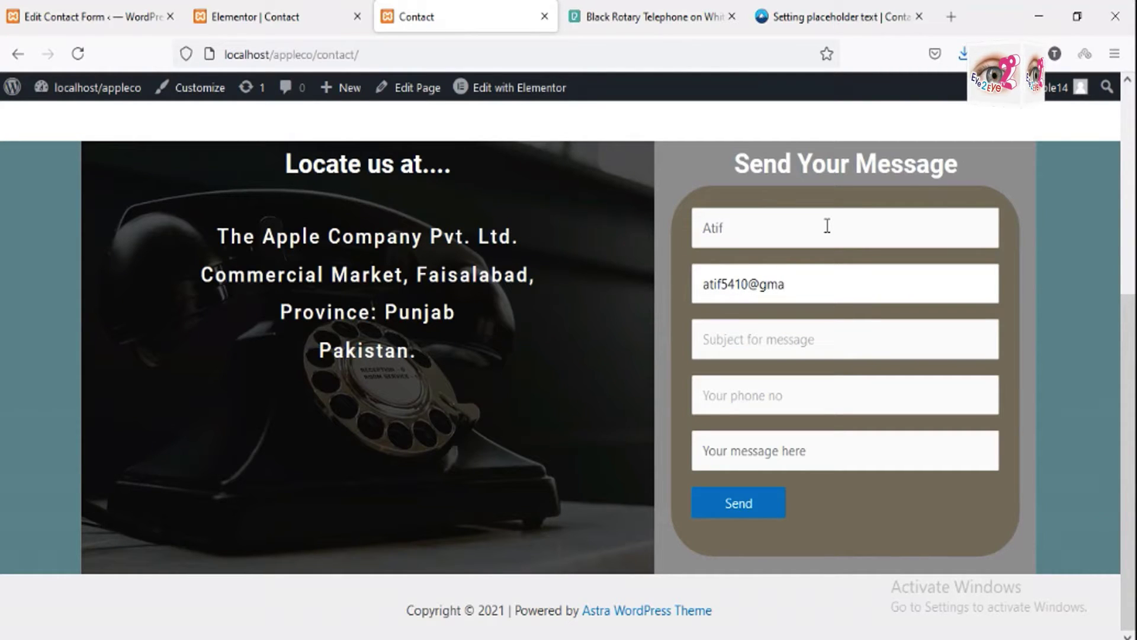
key(Left)
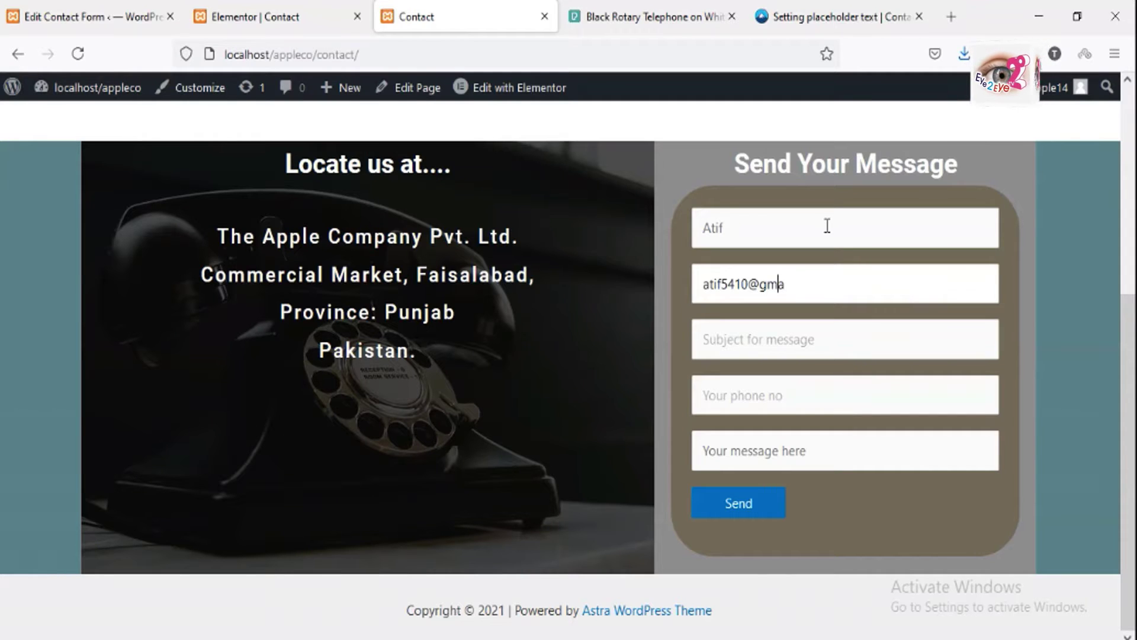
key(Left)
key(Left)
key(Left)
key(Left)
key(Left)
key(Left)
key(Left)
key(End)
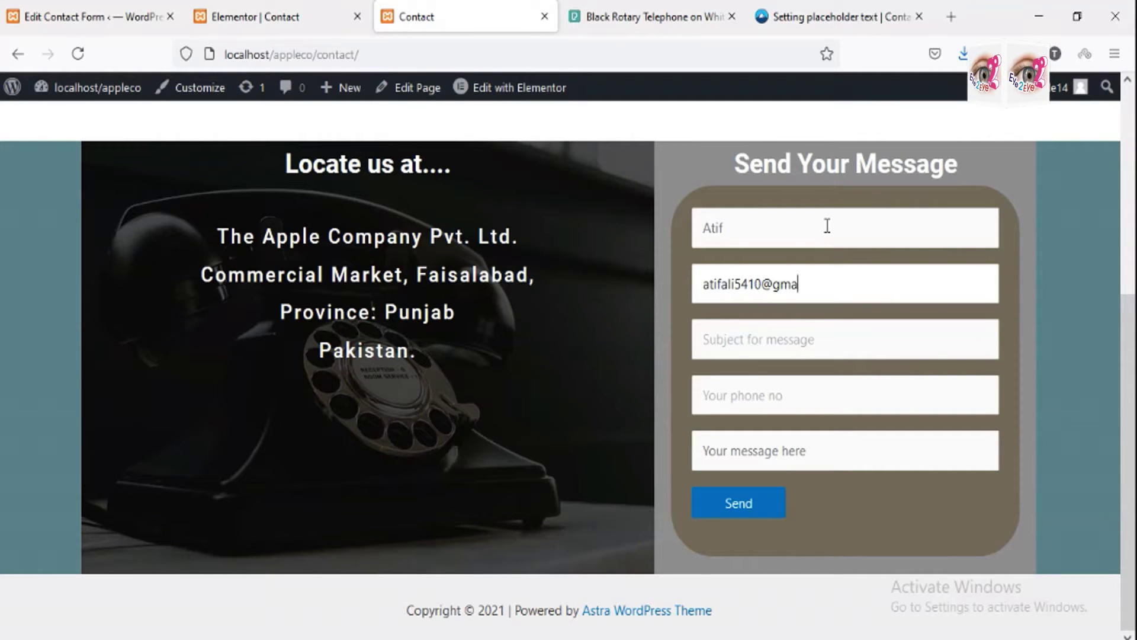
key(Tab)
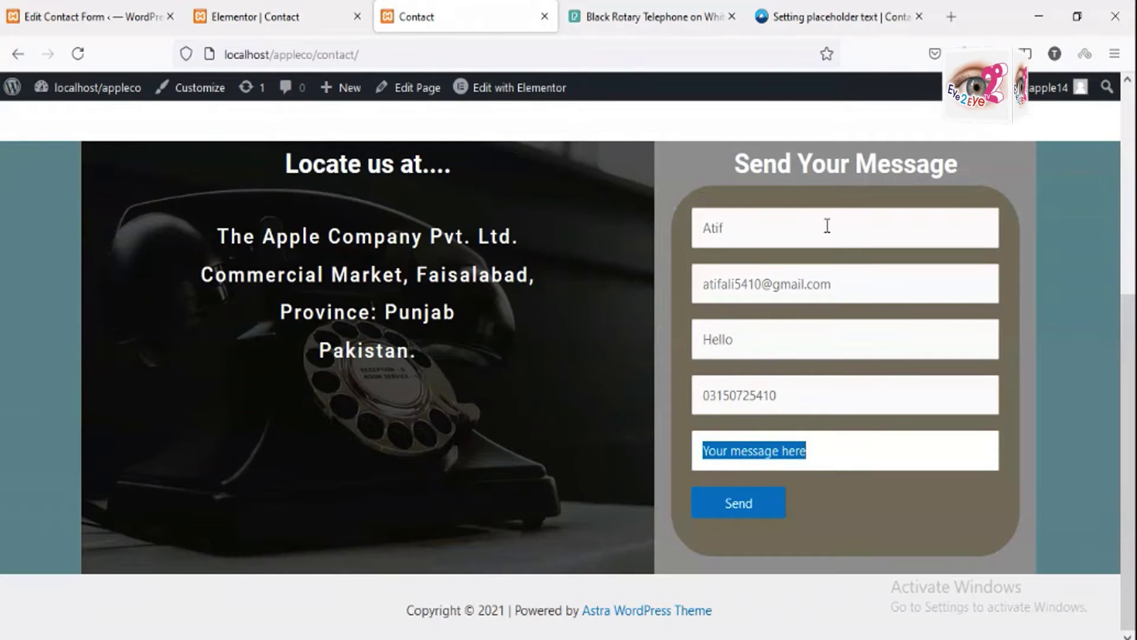
Step: Write the message 'This is testing message' and send the form
text(This)
key(BackSpace)
key(BackSpace)
key(BackSpace)
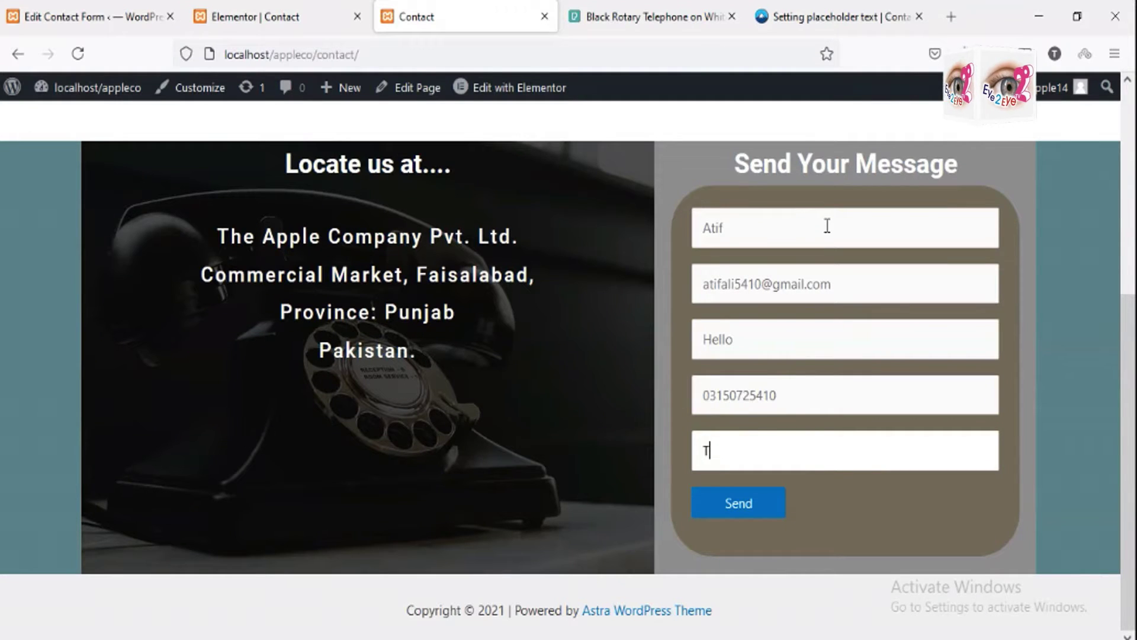
text(his is)
key(BackSpace)
key(BackSpace)
key(BackSpace)
key(BackSpace)
key(BackSpace)
key(BackSpace)
key(BackSpace)
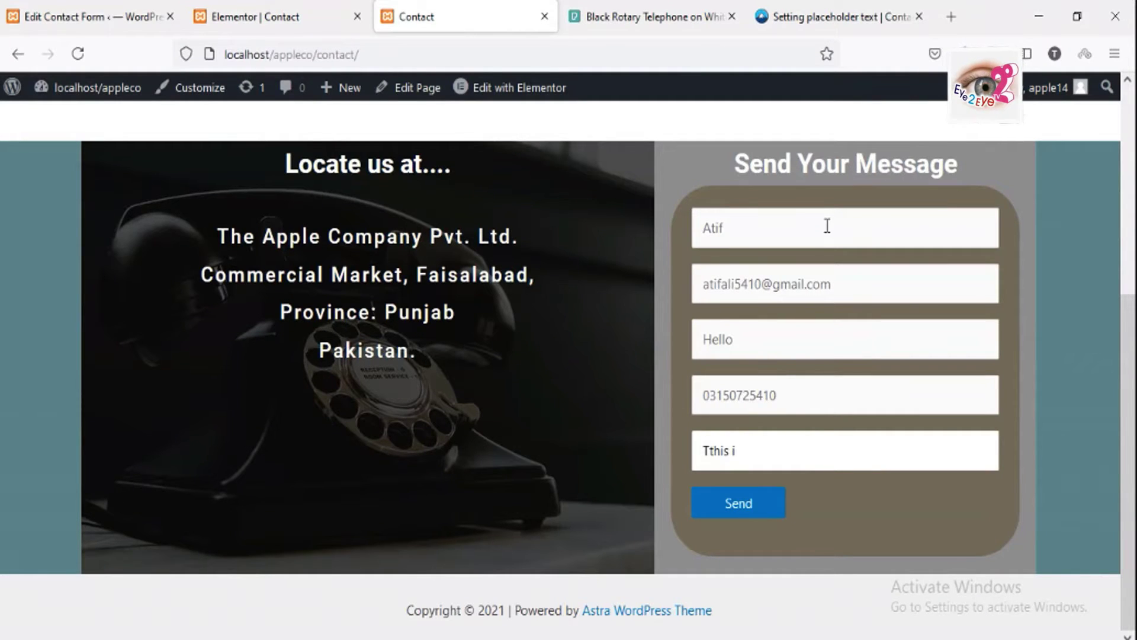
text(This i)
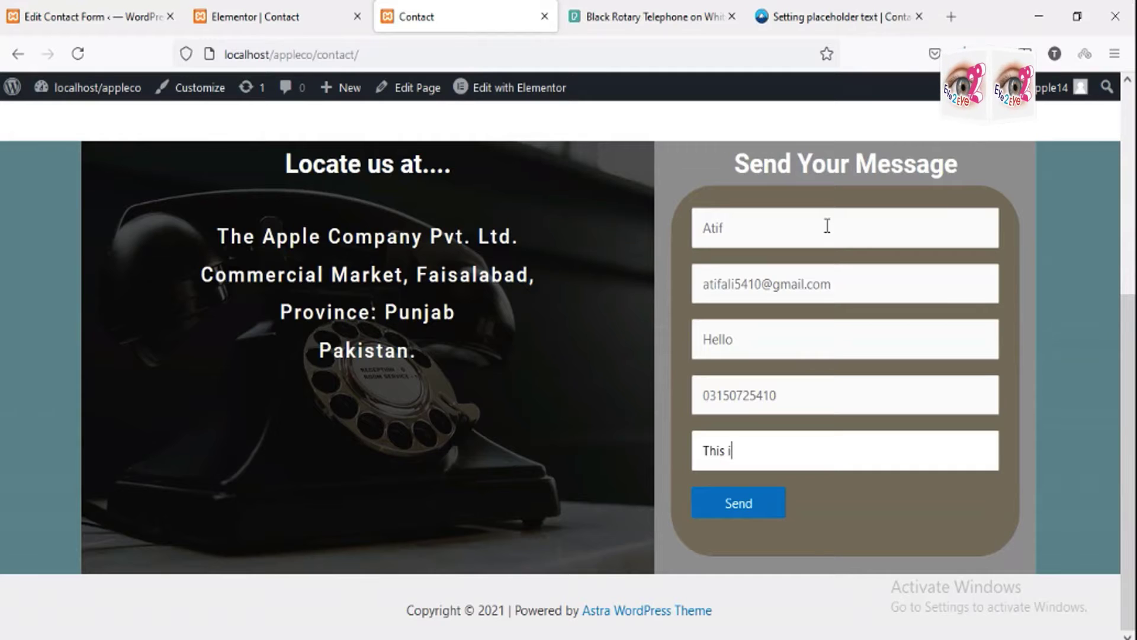
text(s testin)
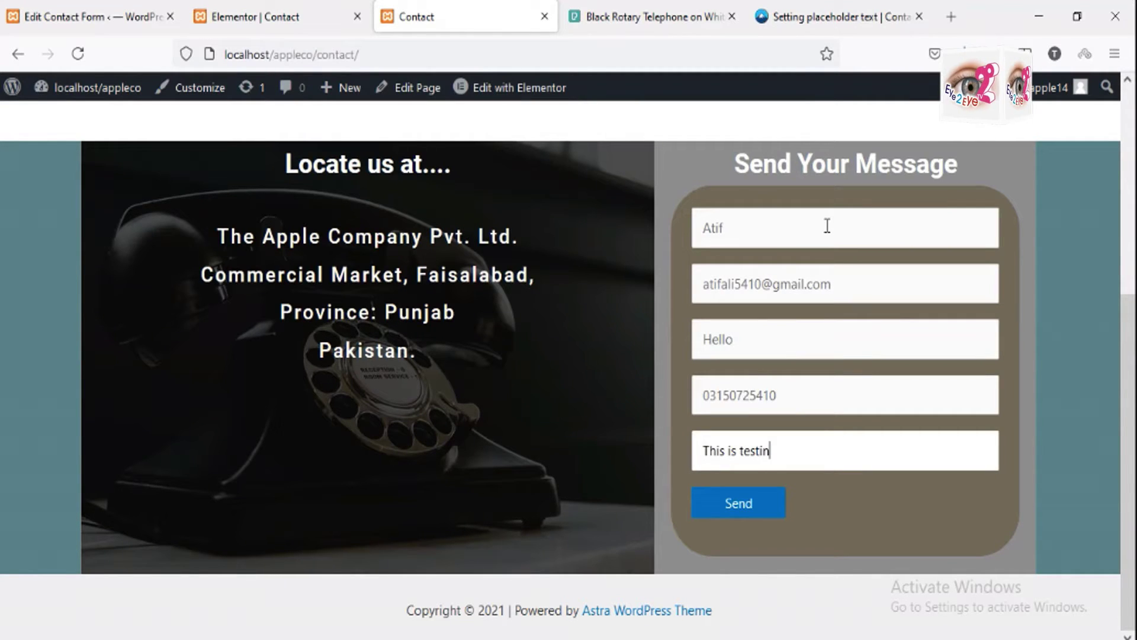
text(g email)
key(BackSpace)
key(BackSpace)
key(BackSpace)
key(BackSpace)
key(BackSpace)
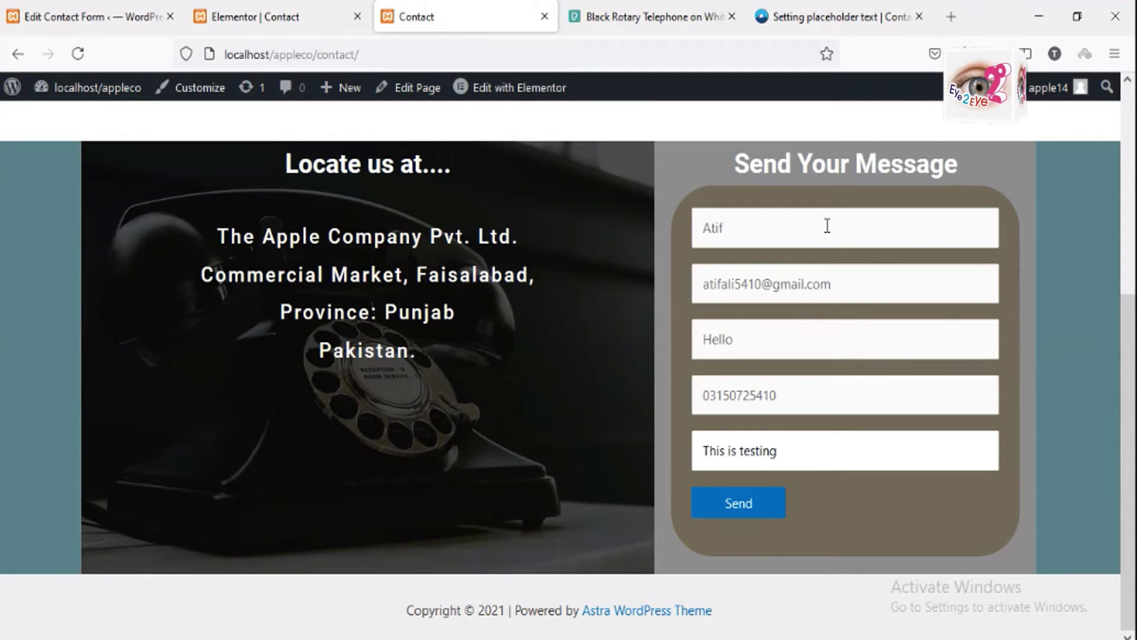
text(message)
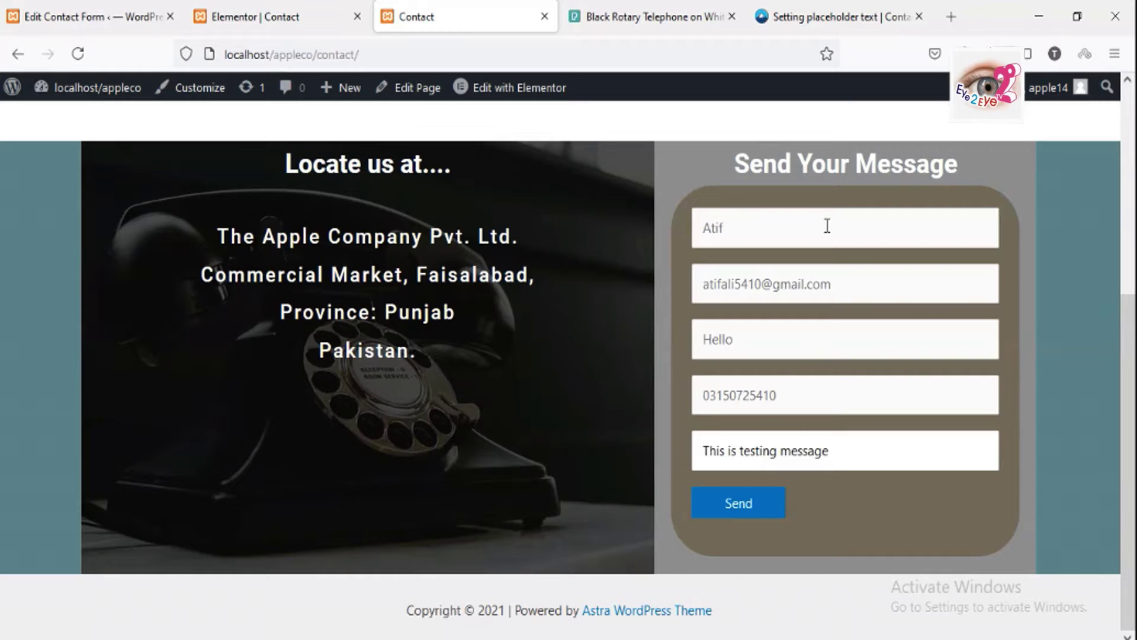
click(729, 508)
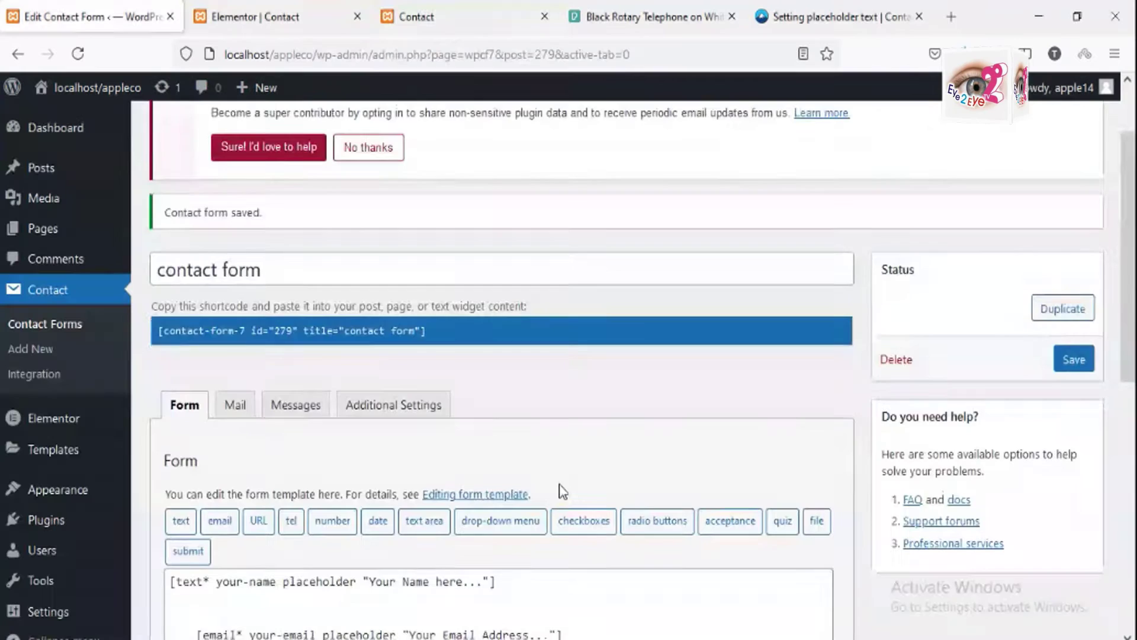
Step: Scroll to the top of the Edit Contact Form page
scroll(558, 489, up, 2)
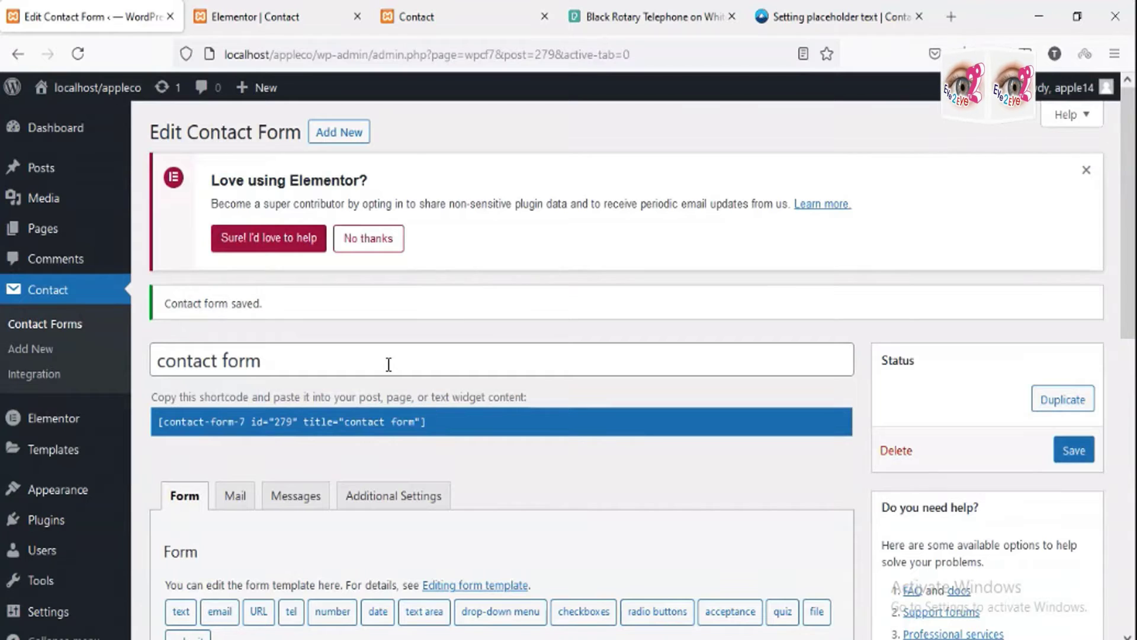
Step: Go to the Plugins section of the admin sidebar
click(52, 525)
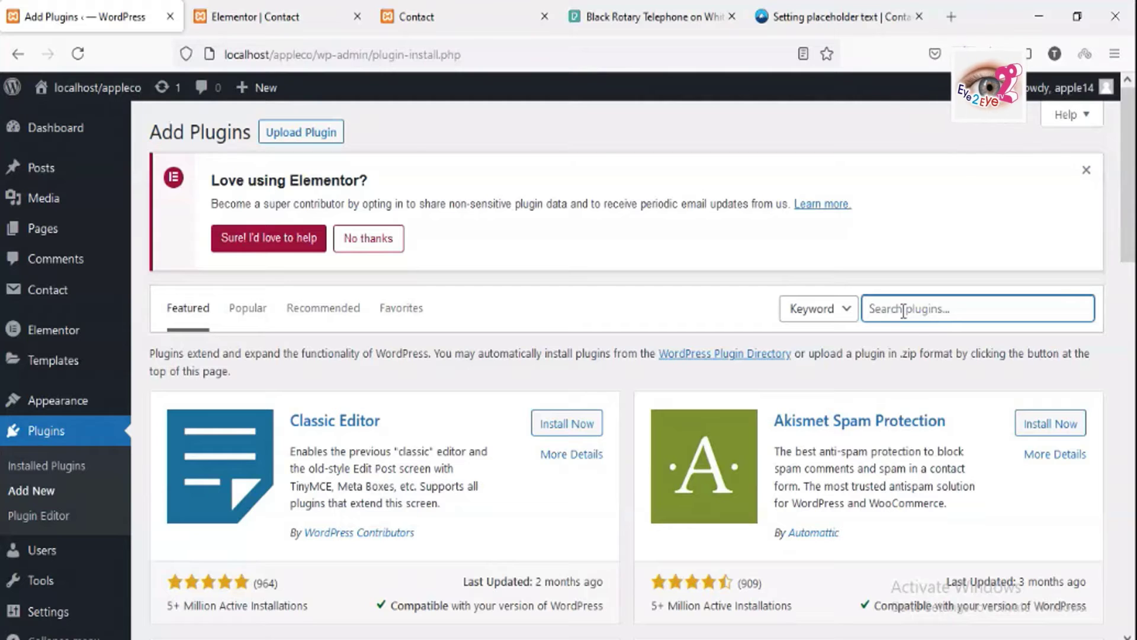
Step: Search for Easy WP SMTP, install and activate it, and open its settings
text(eas)
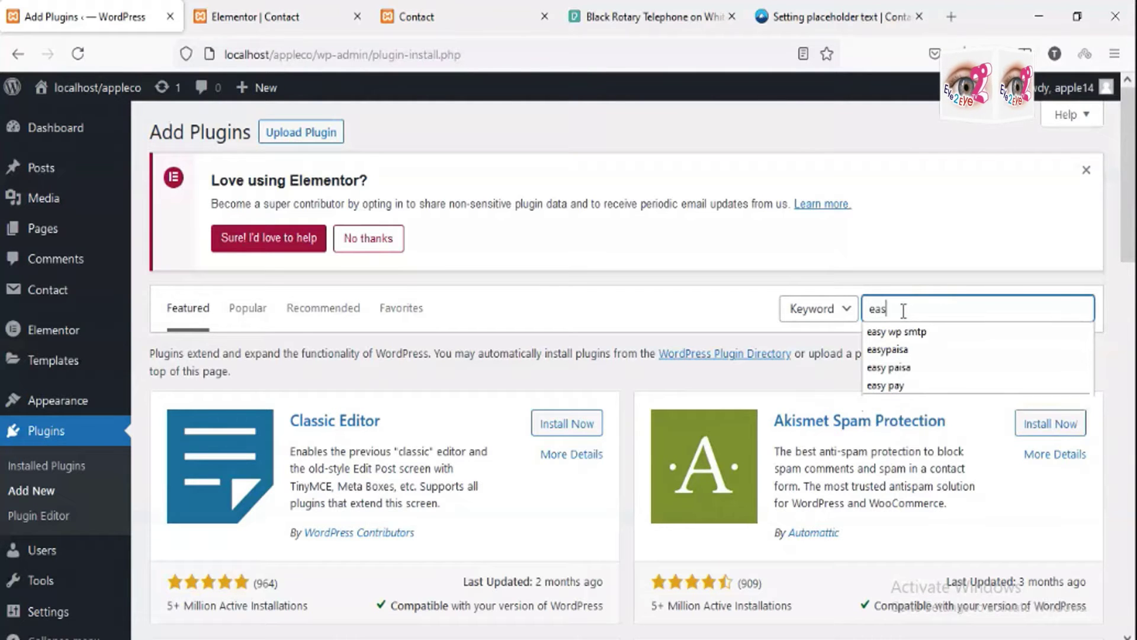
click(897, 331)
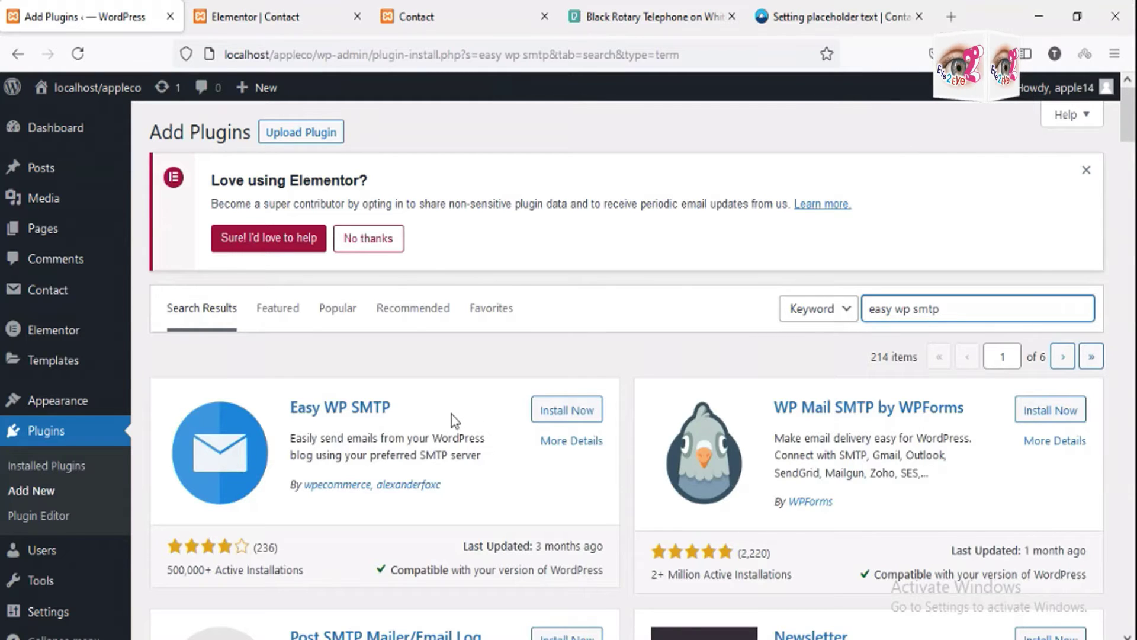
click(565, 412)
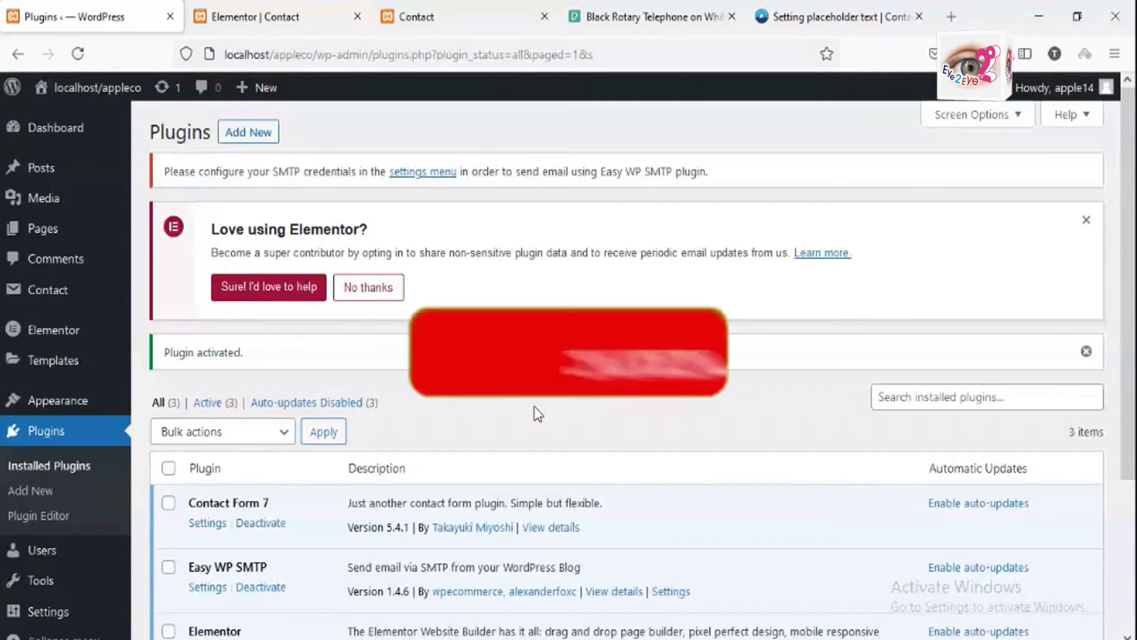
scroll(537, 413, down, 3)
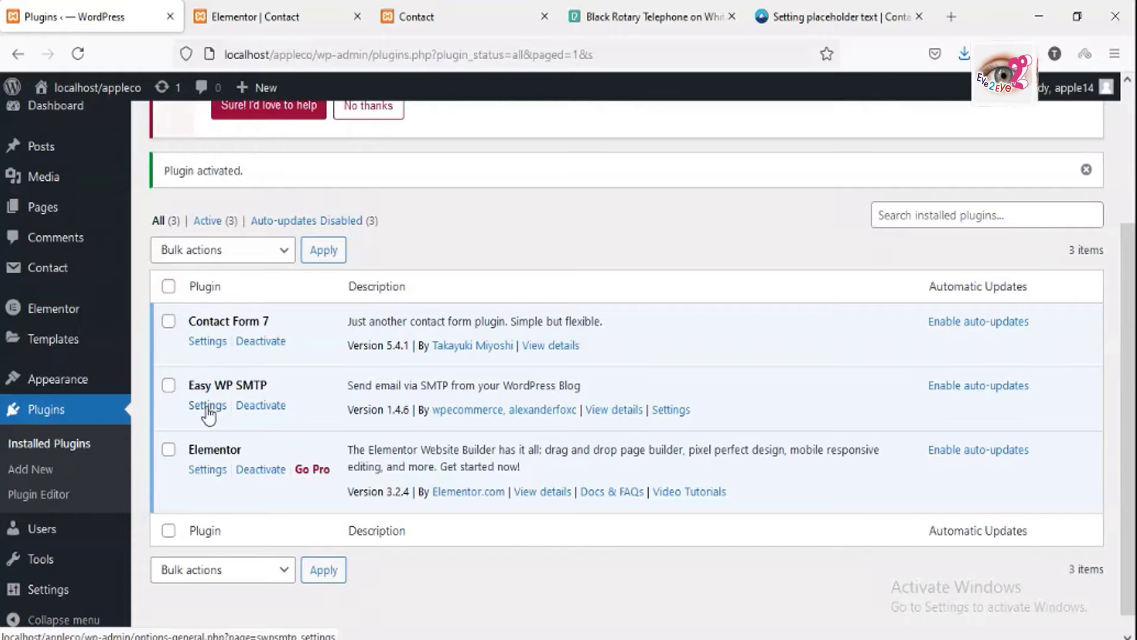
click(207, 409)
click(365, 513)
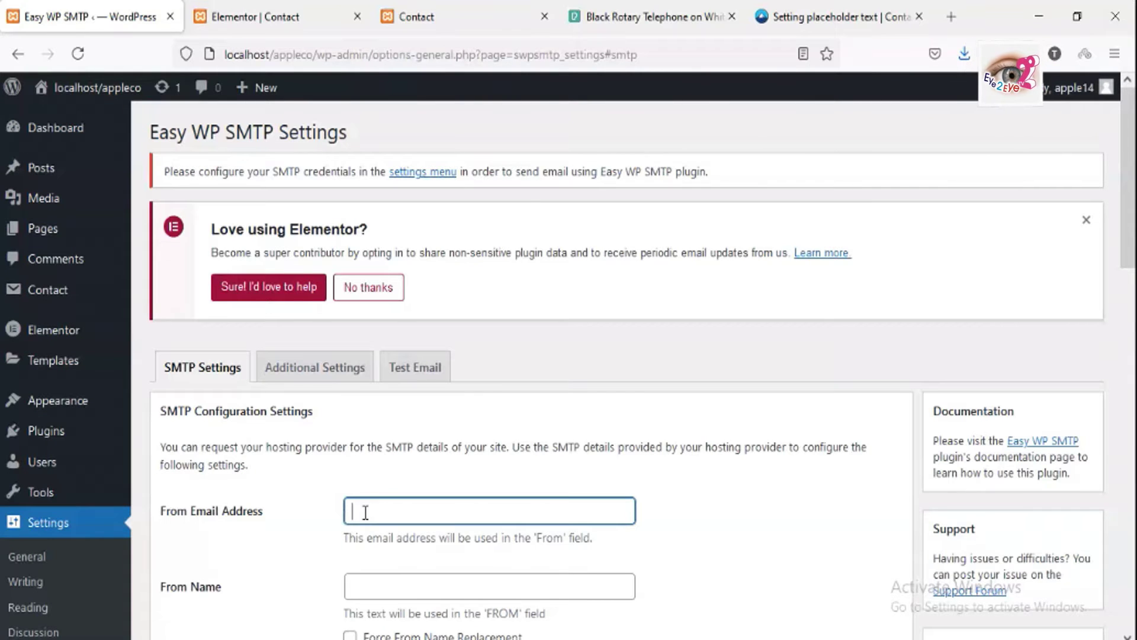
Step: Enter the Gmail address as the From Email Address and start on the Reply-To field
click(409, 17)
click(95, 18)
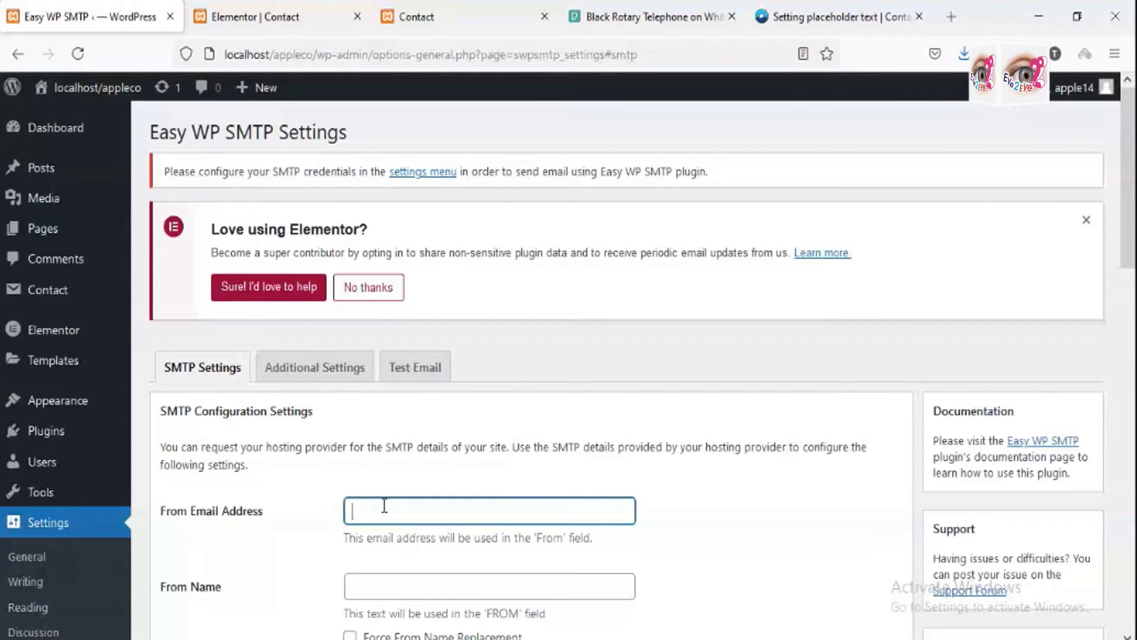
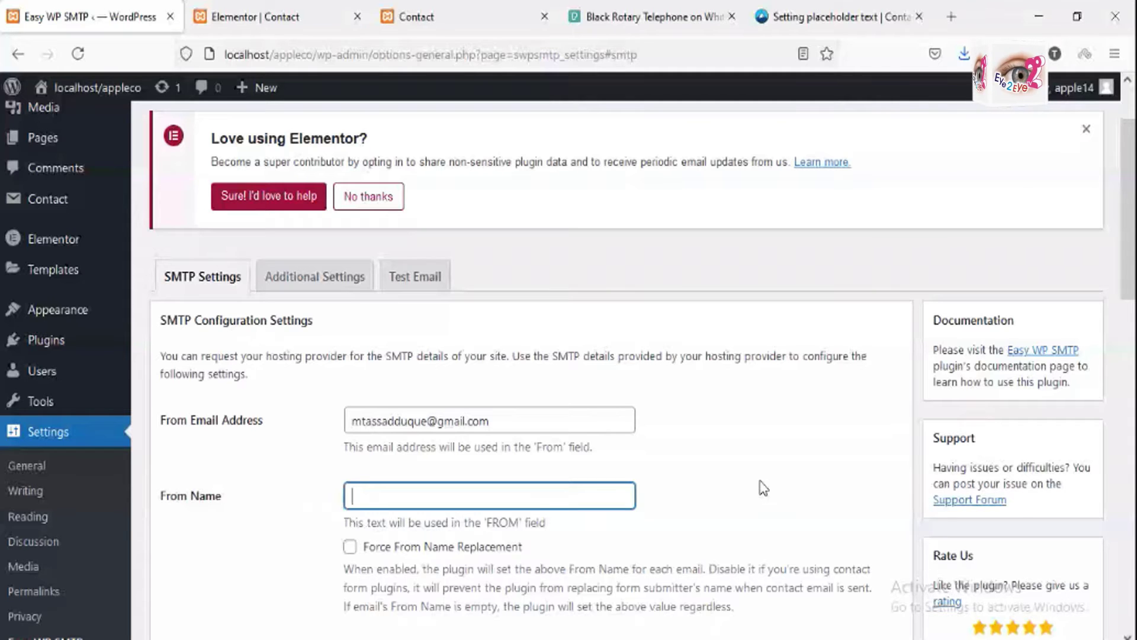
click(572, 467)
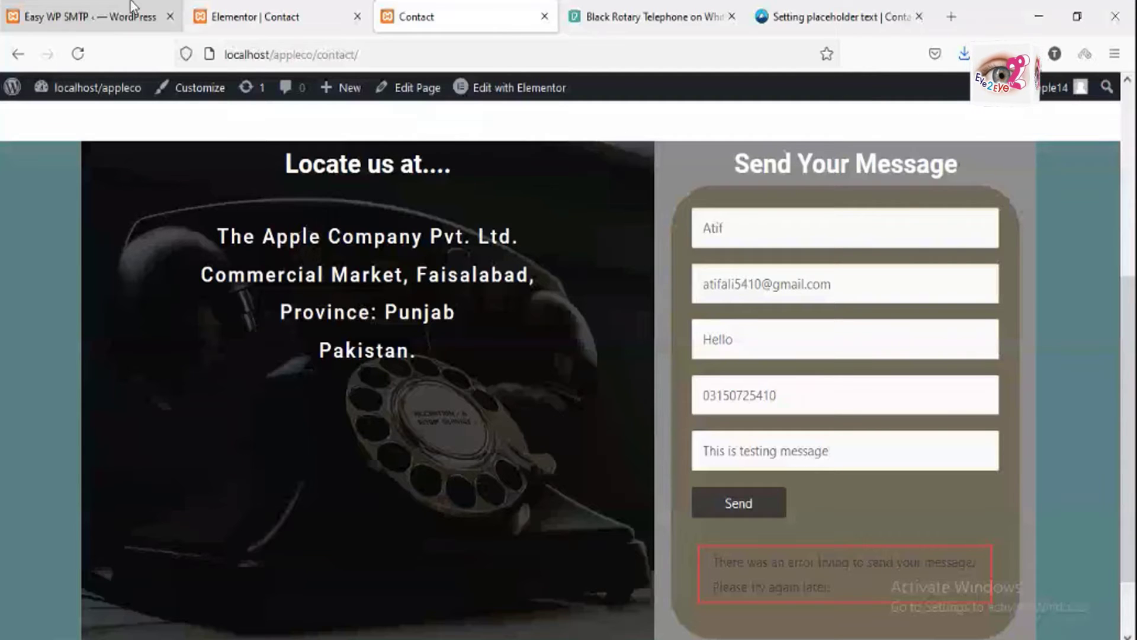
Step: Return to the Easy WP SMTP tab, then open a new blank Firefox tab
click(132, 7)
click(951, 16)
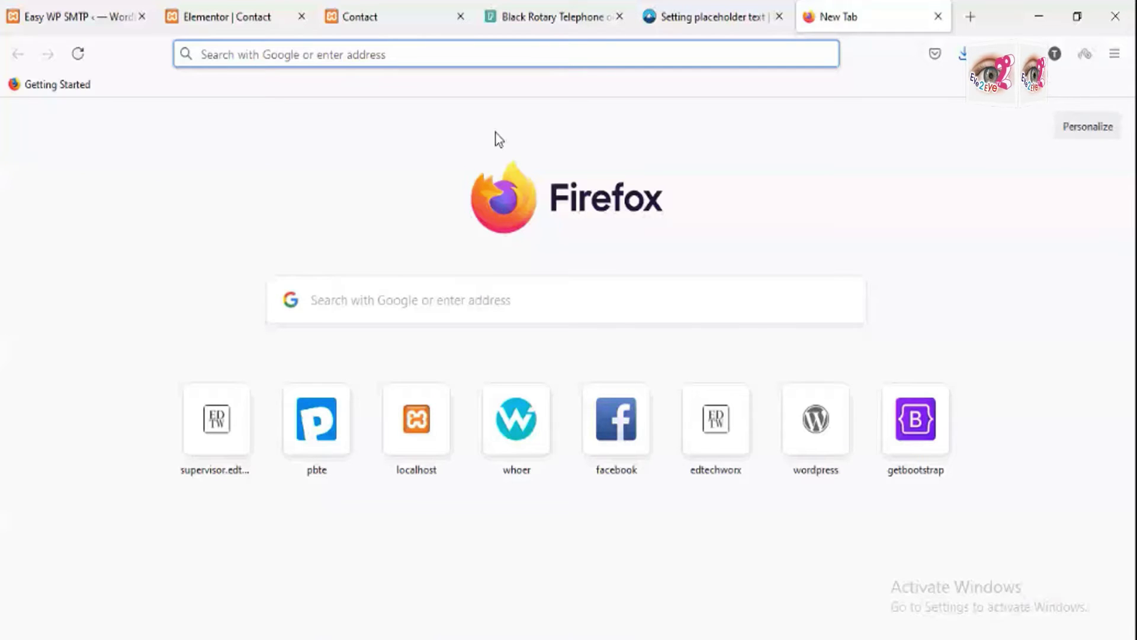
Step: Search 'smtp for gmail' to look up Gmail's outgoing server settings
text(smtp for gmail)
key(Return)
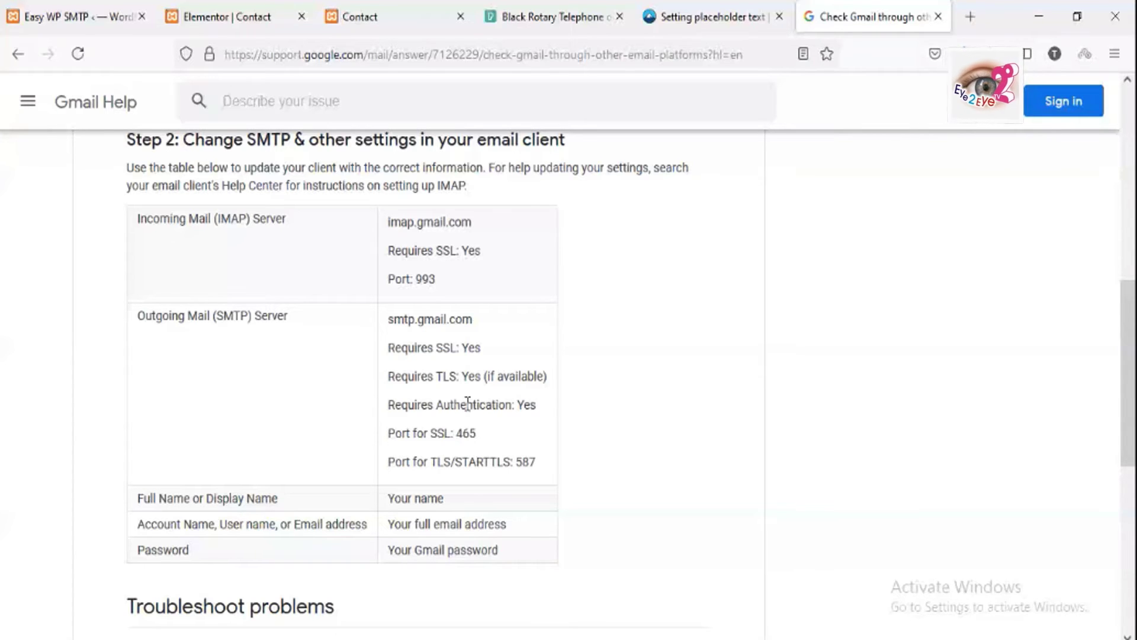
key(ctrl+Tab)
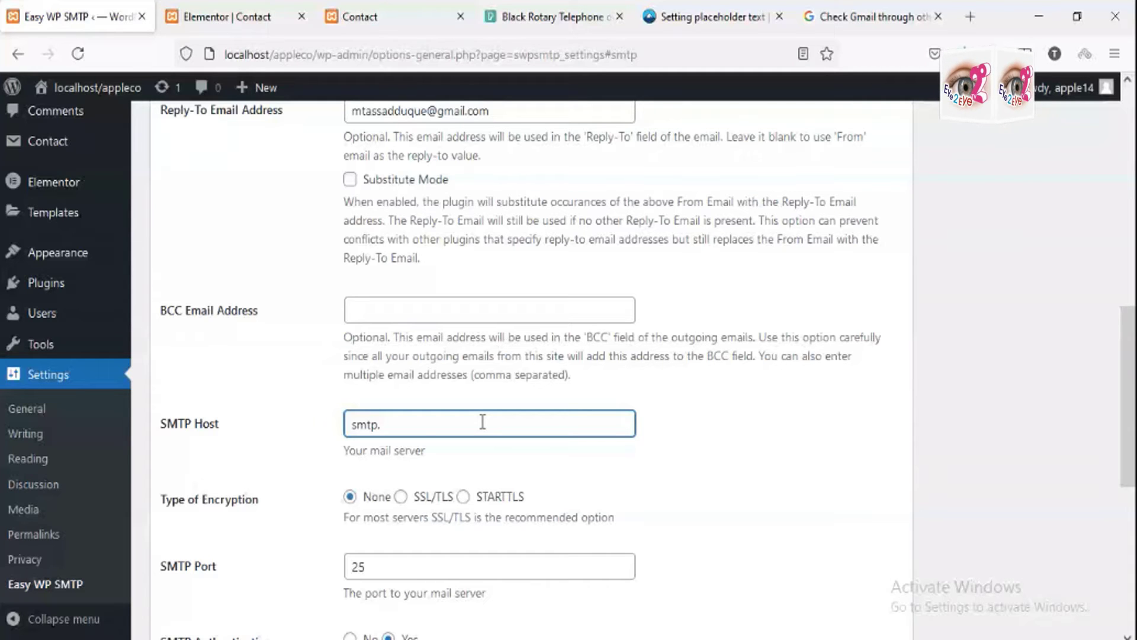
Step: Complete SMTP Host as smtp.gmail.com, choose SSL/TLS encryption, and select the port value 25
text(gmail.com)
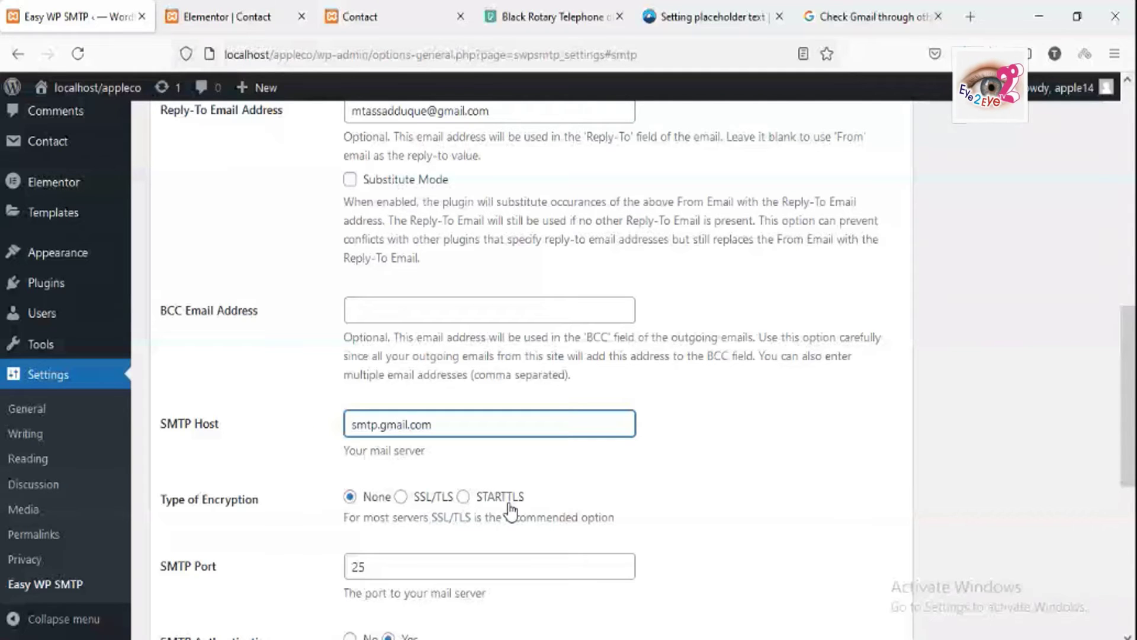
click(403, 497)
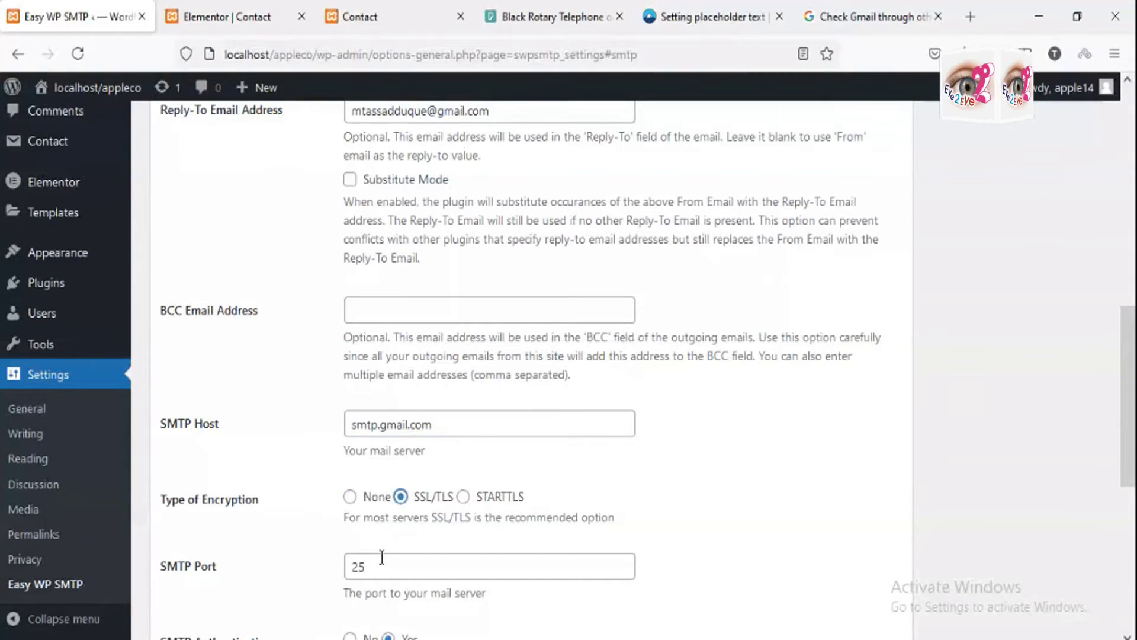
drag(382, 557, 335, 568)
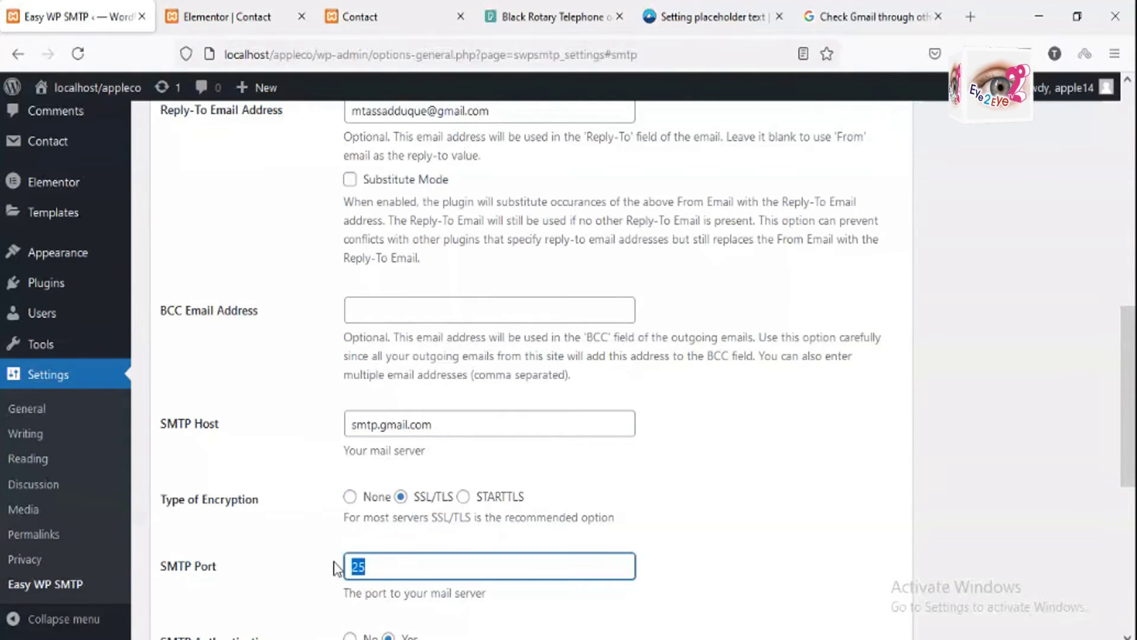
key(ctrl+Tab)
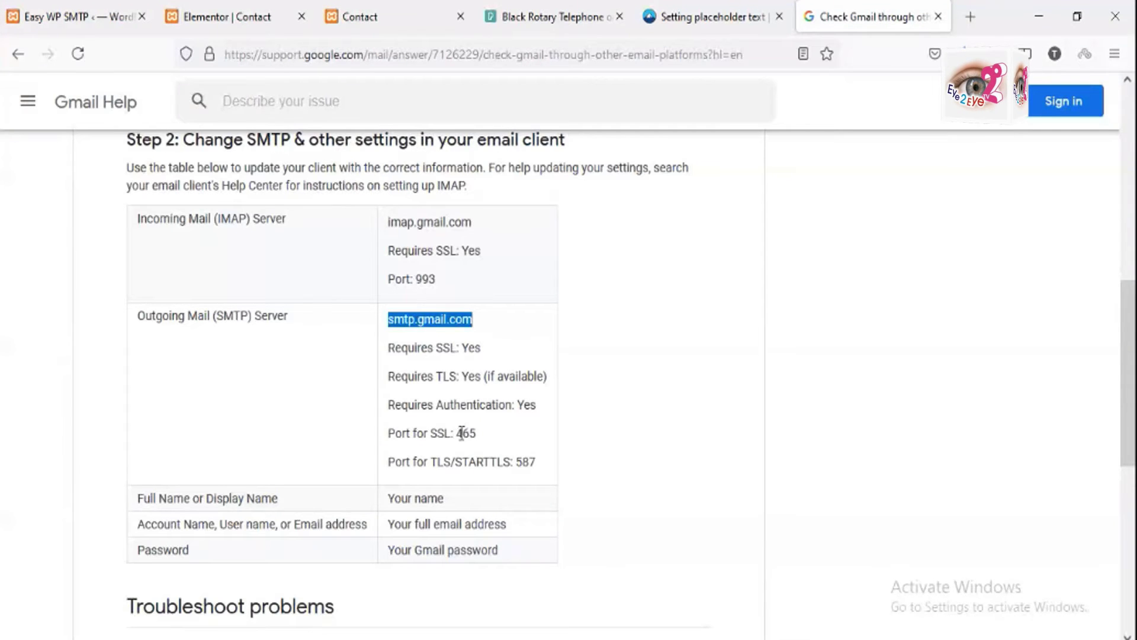
double_click(461, 433)
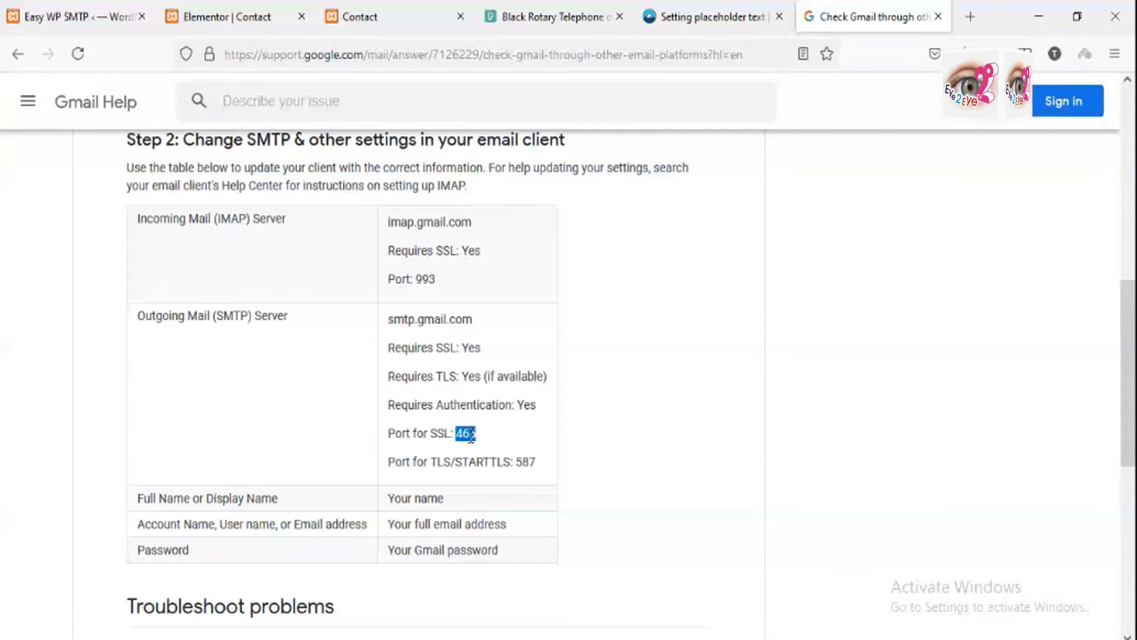
drag(470, 437, 455, 431)
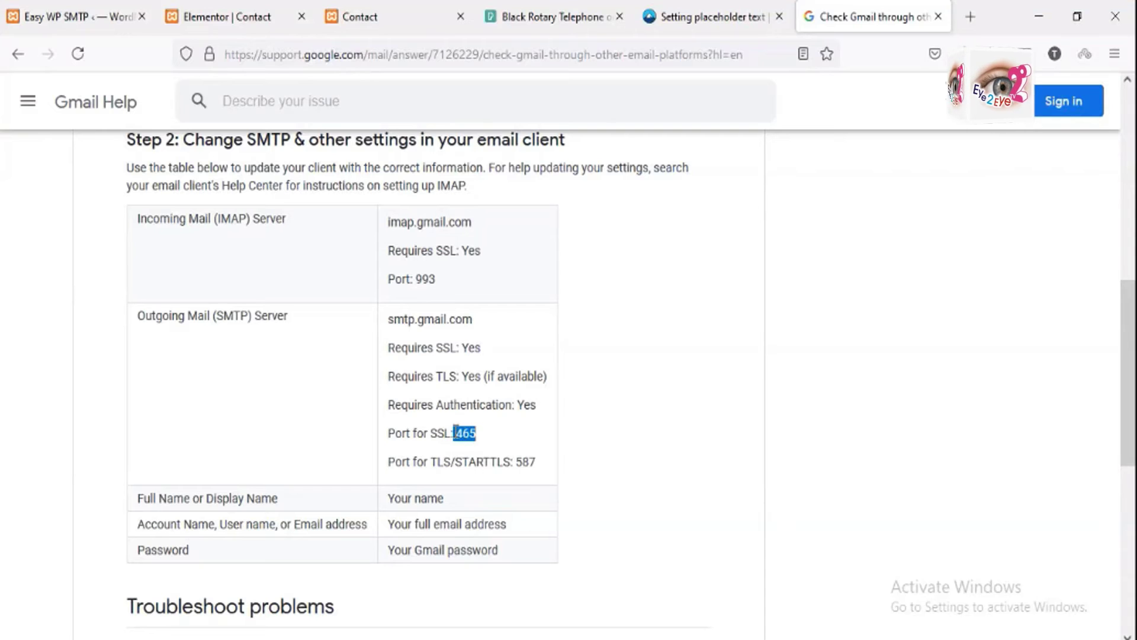
click(472, 437)
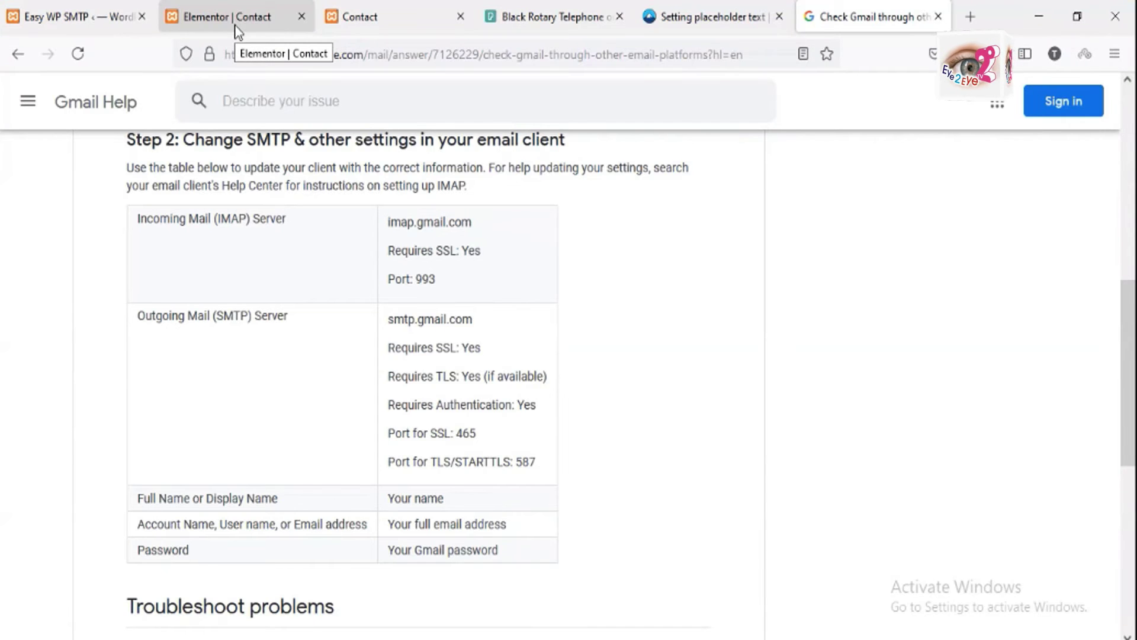
Step: Set SMTP Port to 465 and autofill the SMTP username and password from the saved Gmail login
click(71, 17)
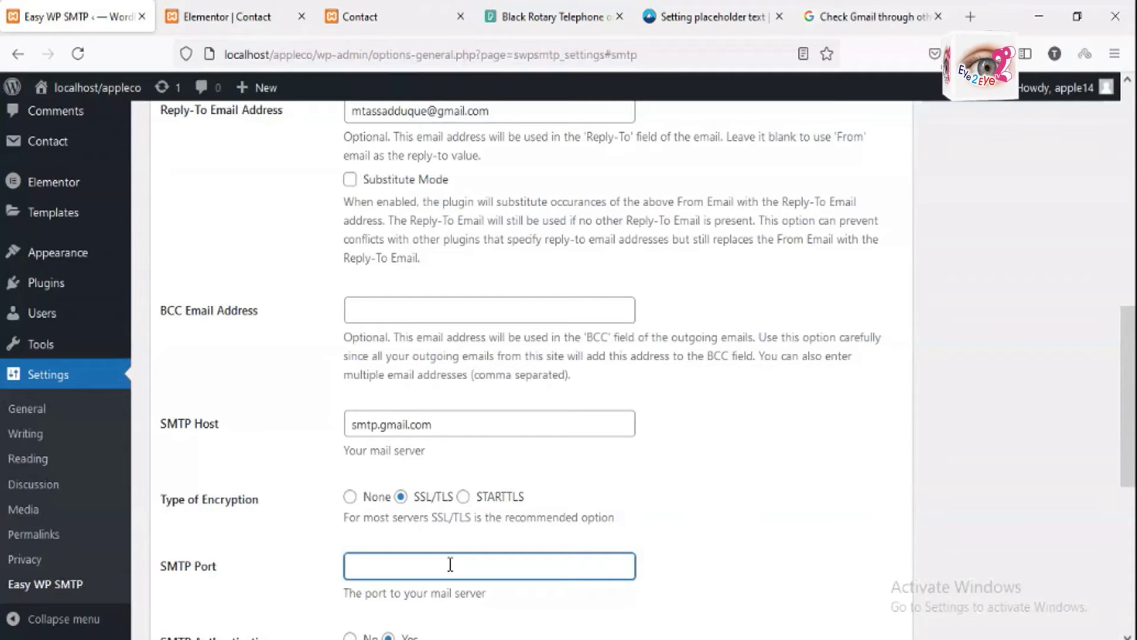
text(465)
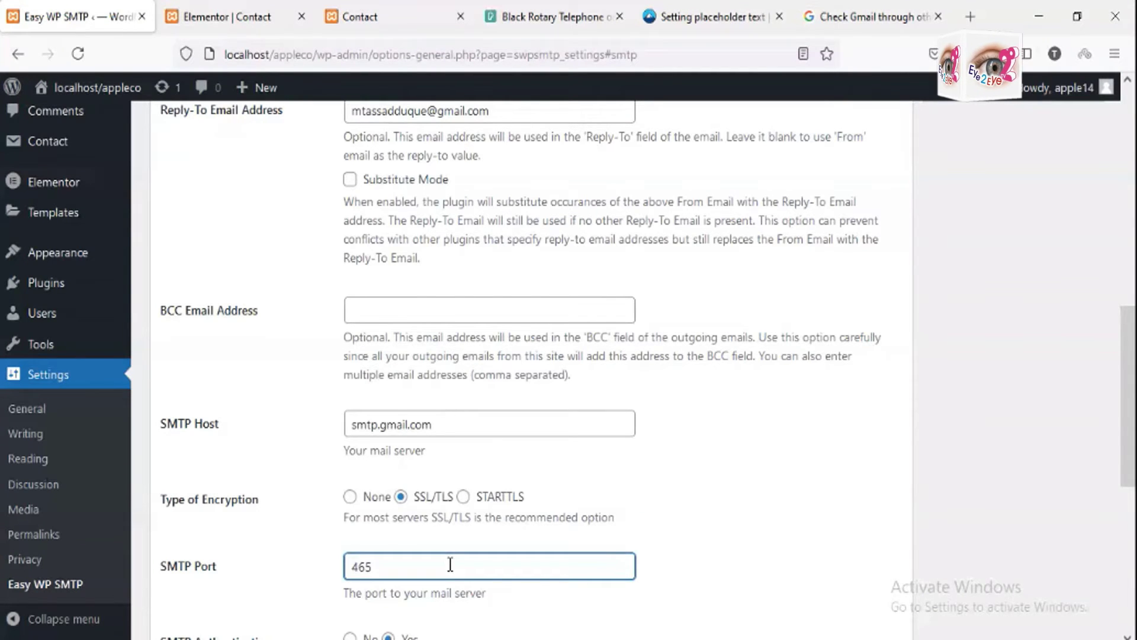
scroll(450, 564, down, 4)
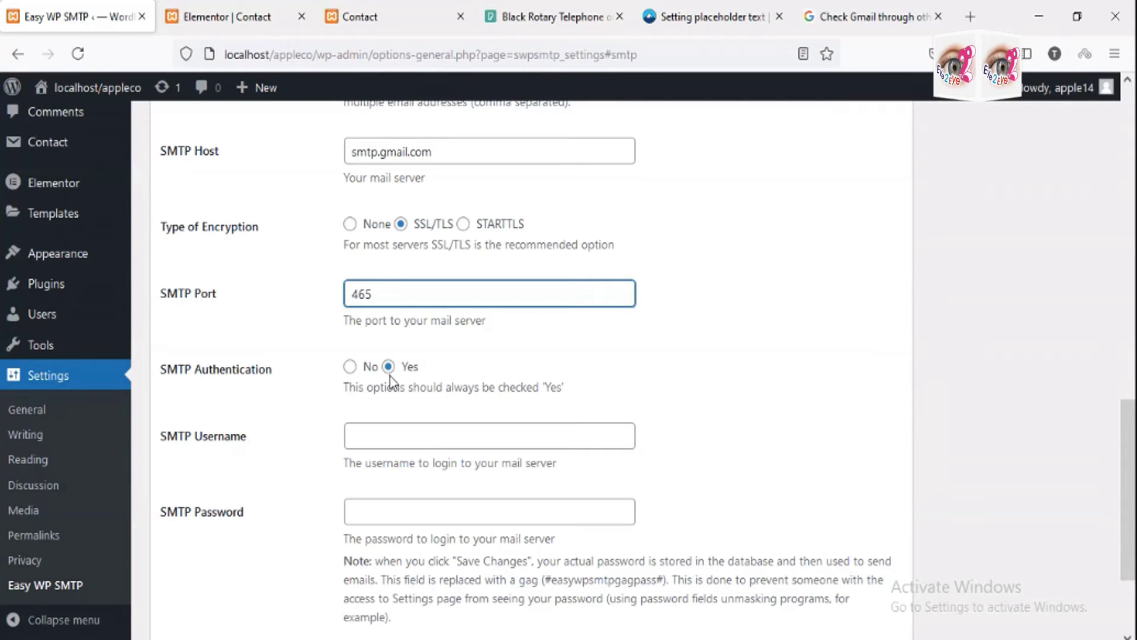
click(469, 438)
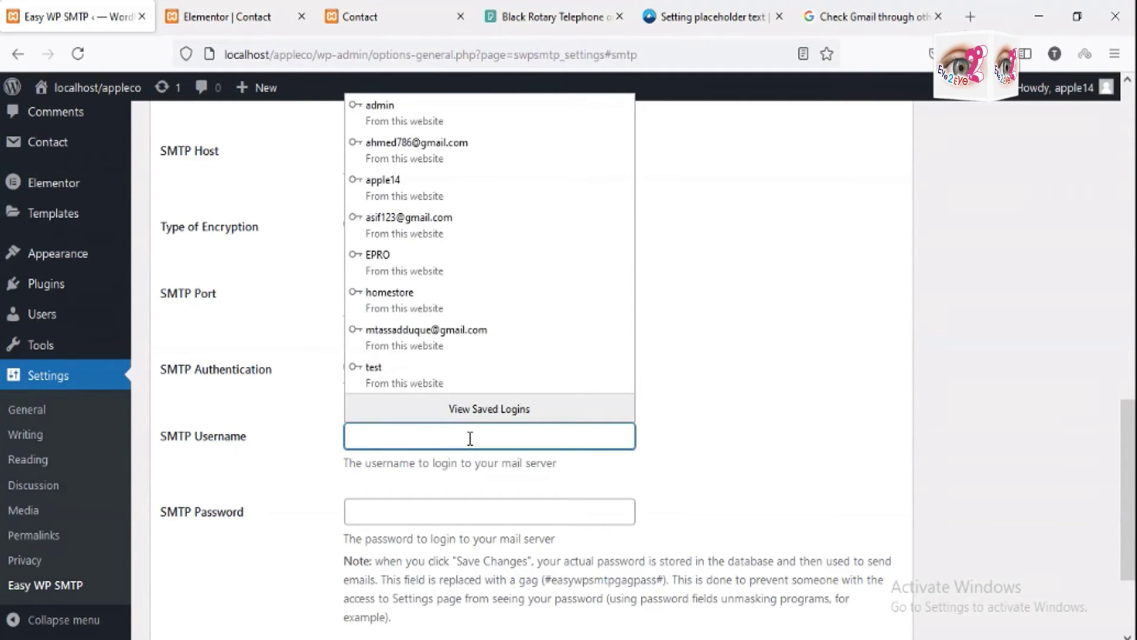
scroll(496, 286, up, 7)
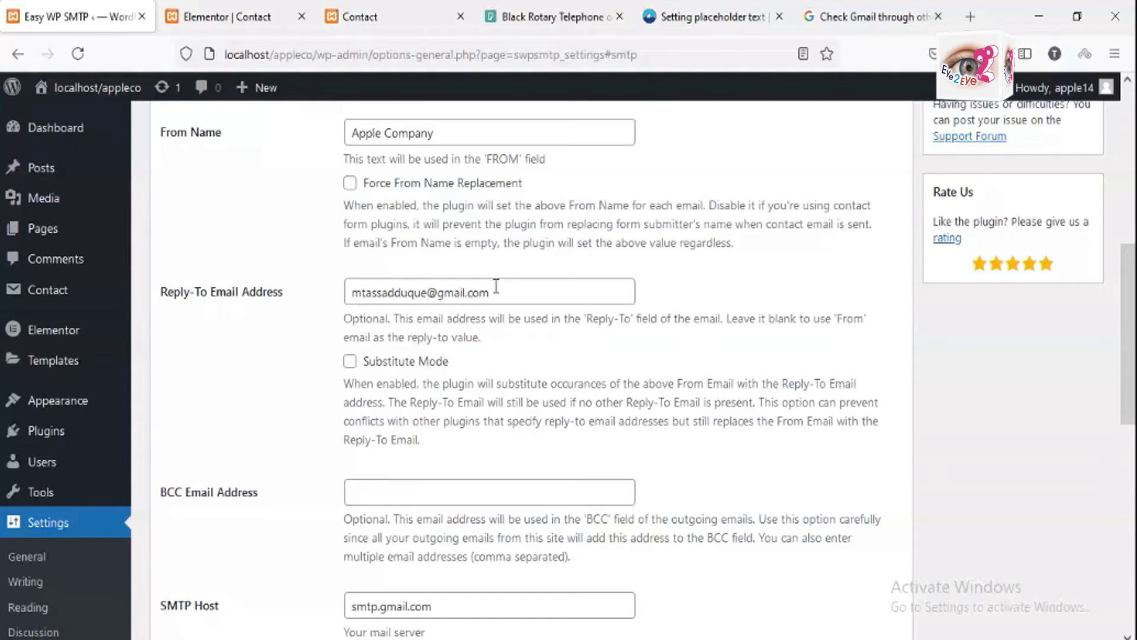
text(mta)
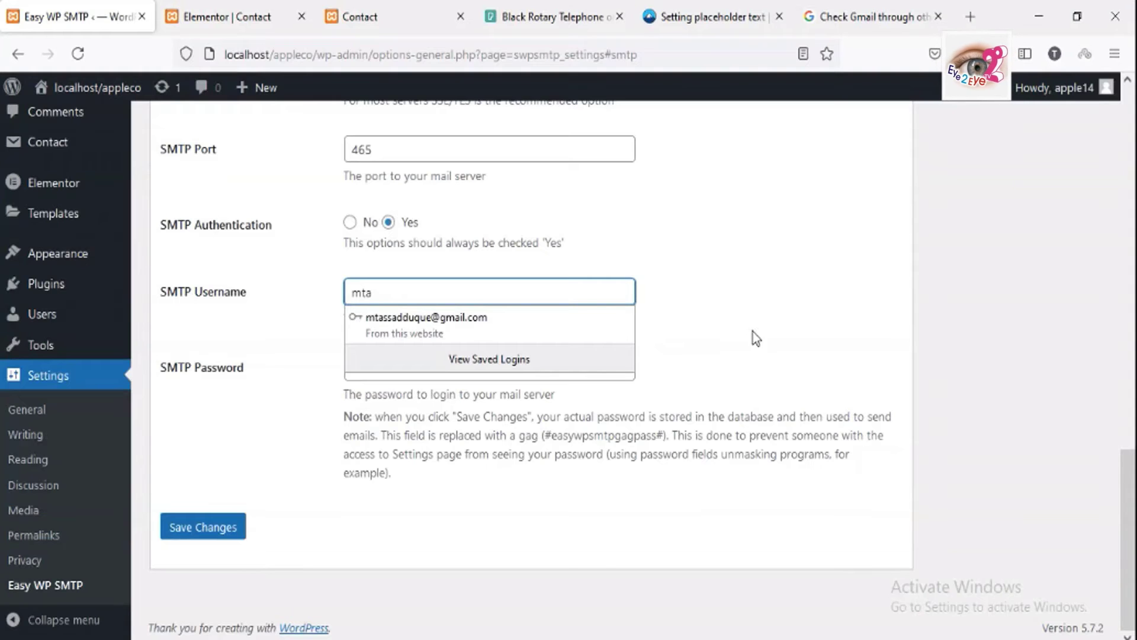
click(426, 318)
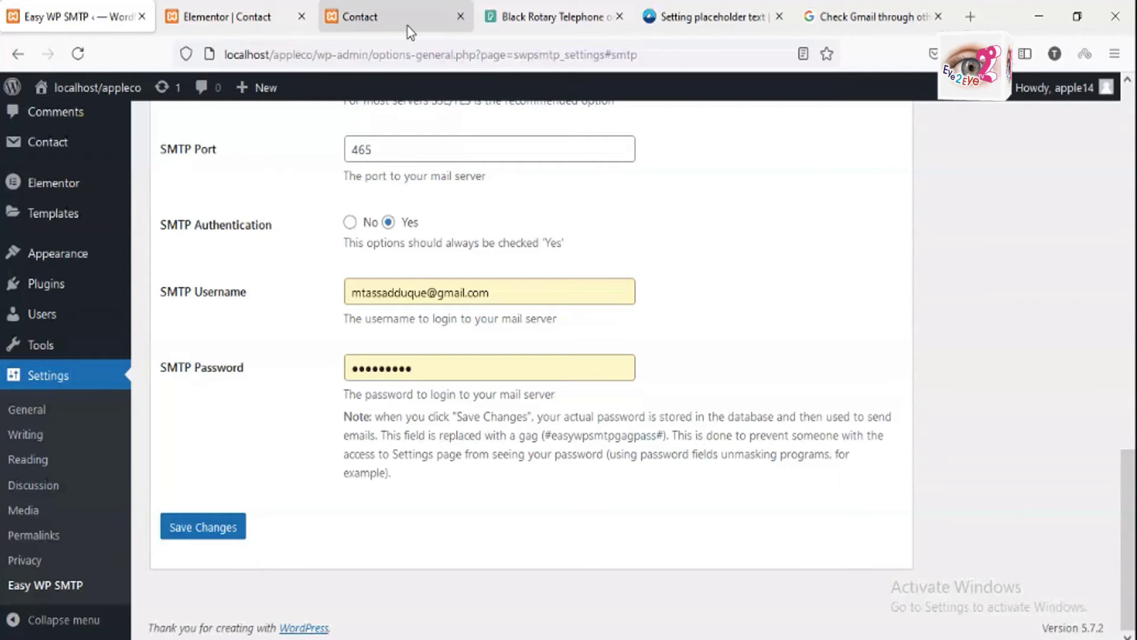
Step: Check the contact page, then save the Easy WP SMTP Gmail settings until 'Settings saved.' appears
click(408, 26)
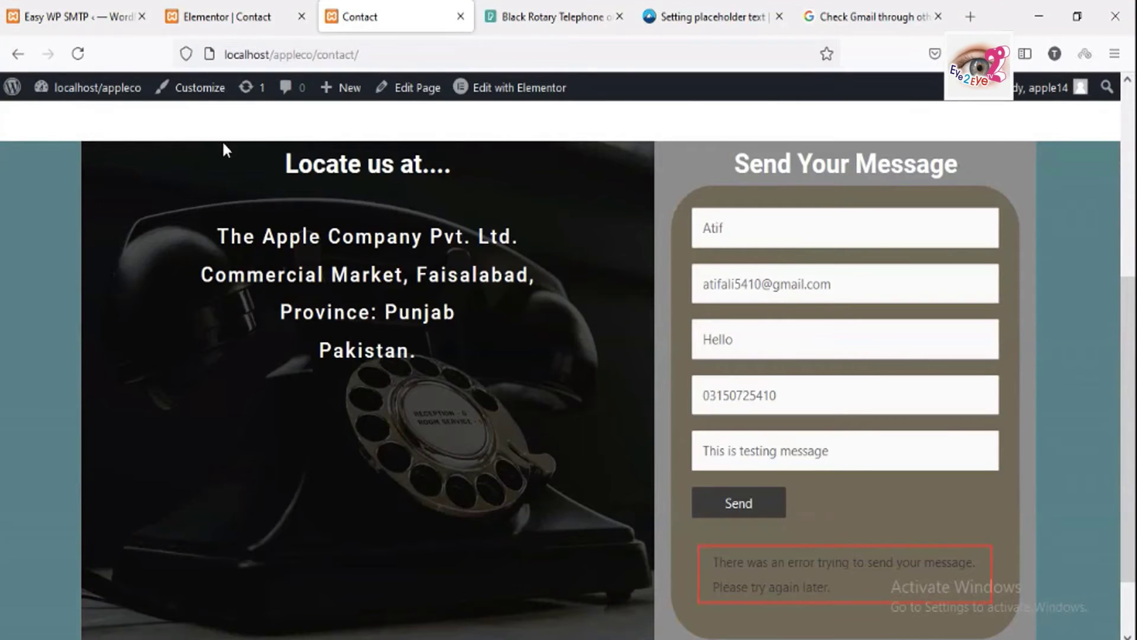
click(77, 18)
scroll(438, 393, up, 4)
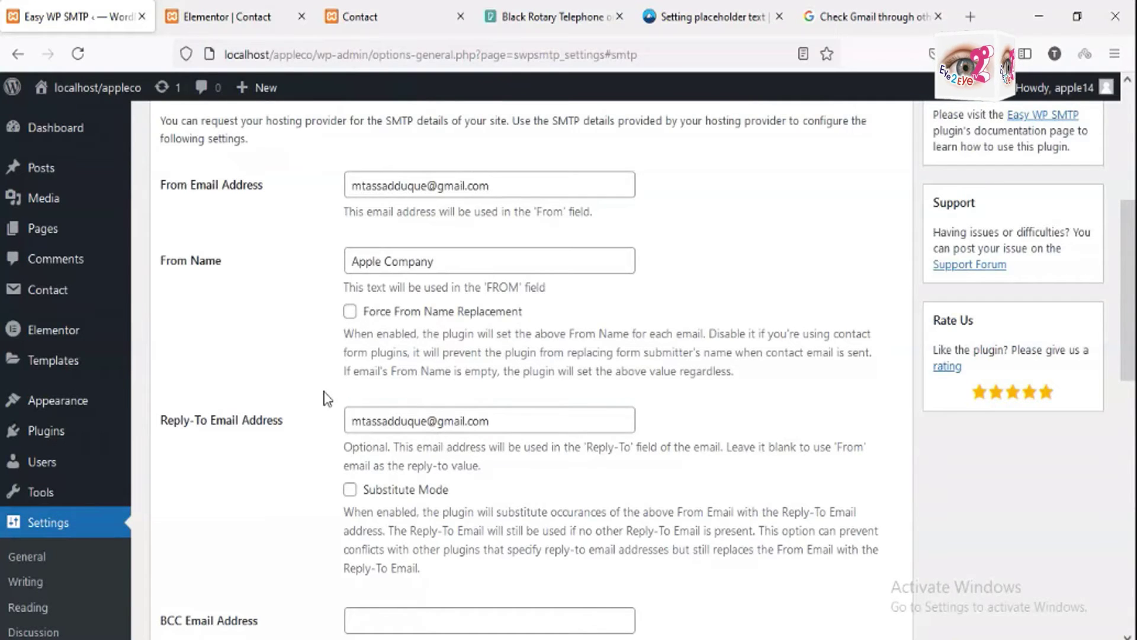
scroll(326, 397, down, 10)
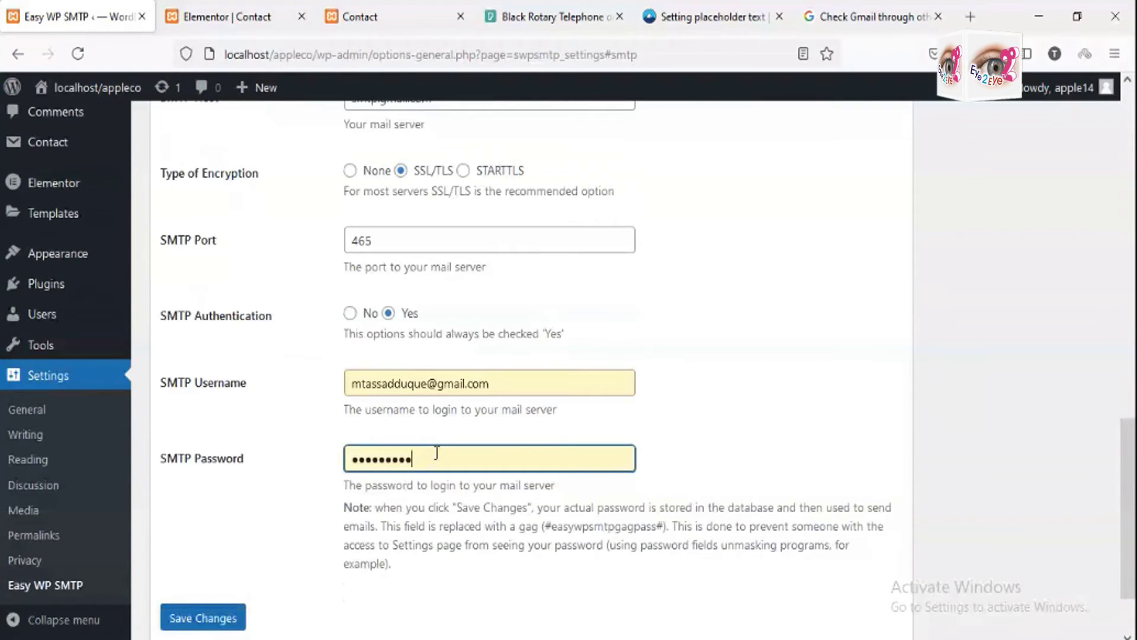
click(207, 619)
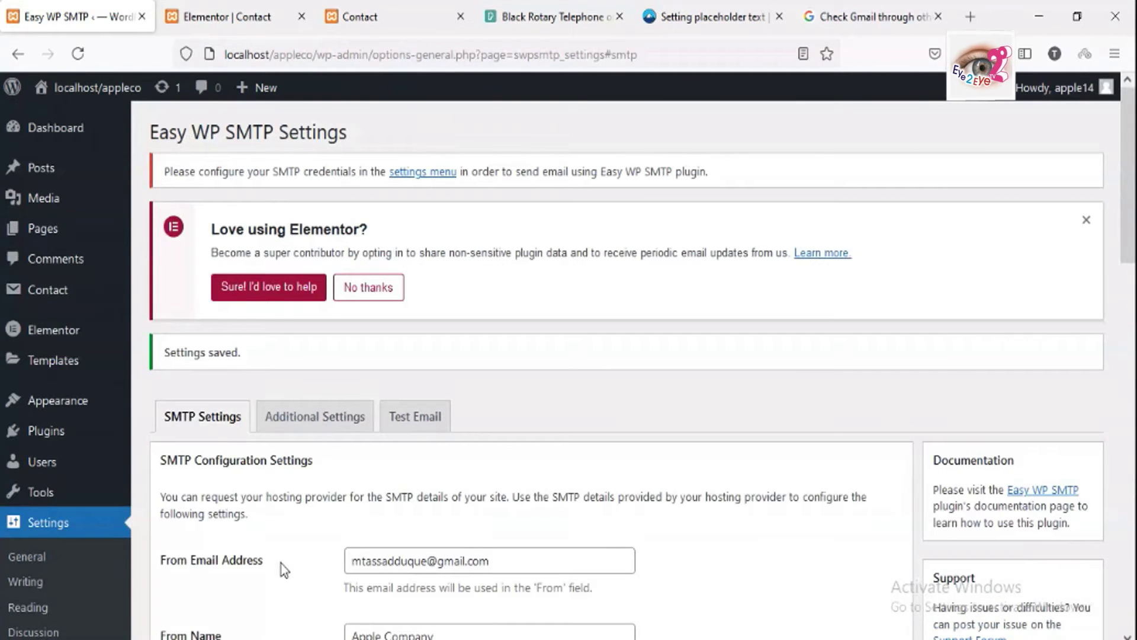
scroll(281, 563, down, 3)
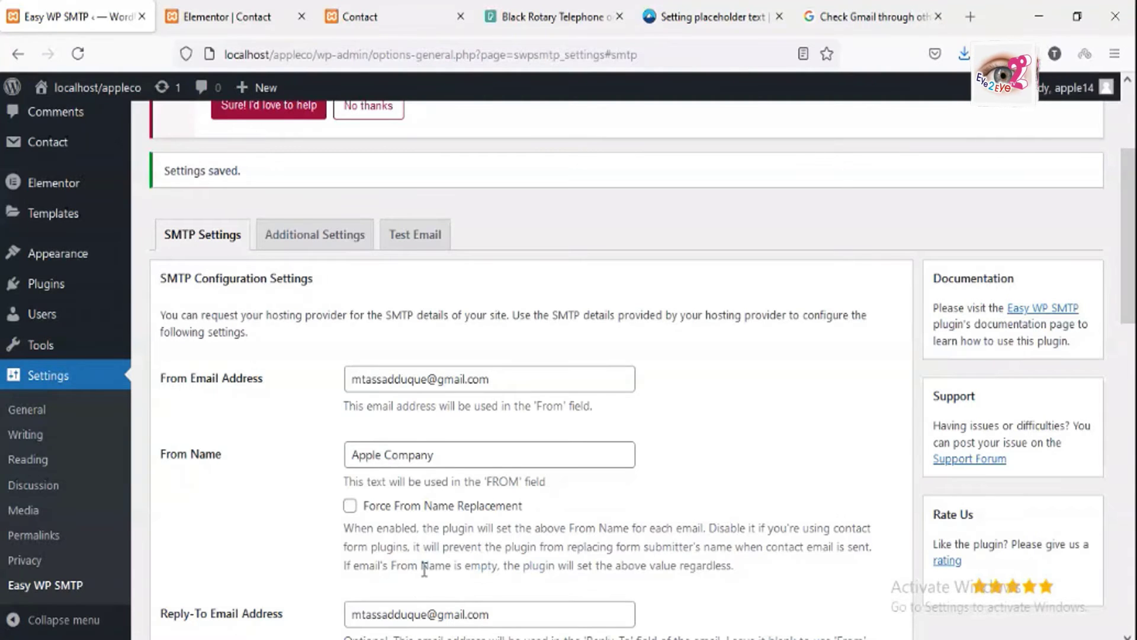
Step: Open the Test Email form and take the recipient Gmail address from the contact page
click(417, 237)
click(407, 390)
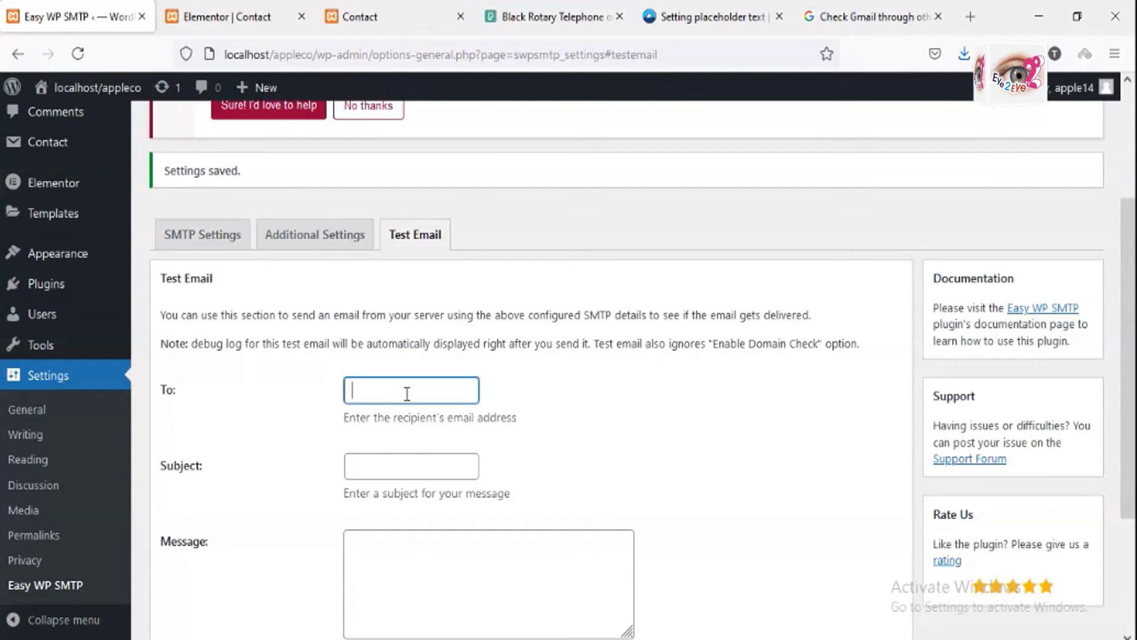
click(413, 23)
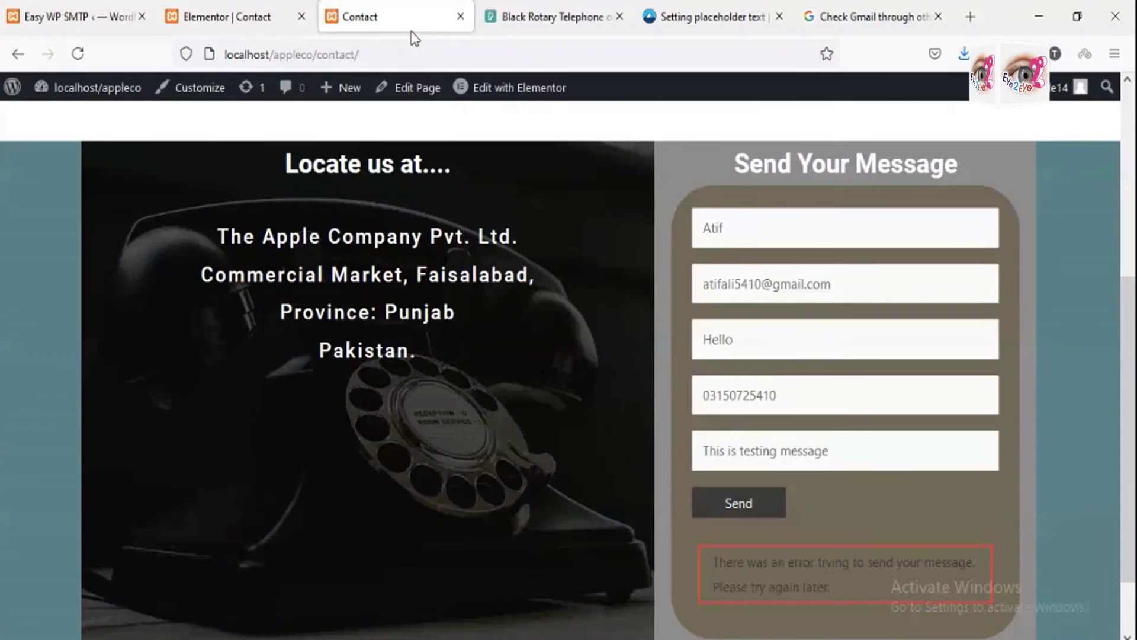
click(831, 283)
drag(830, 284, 660, 281)
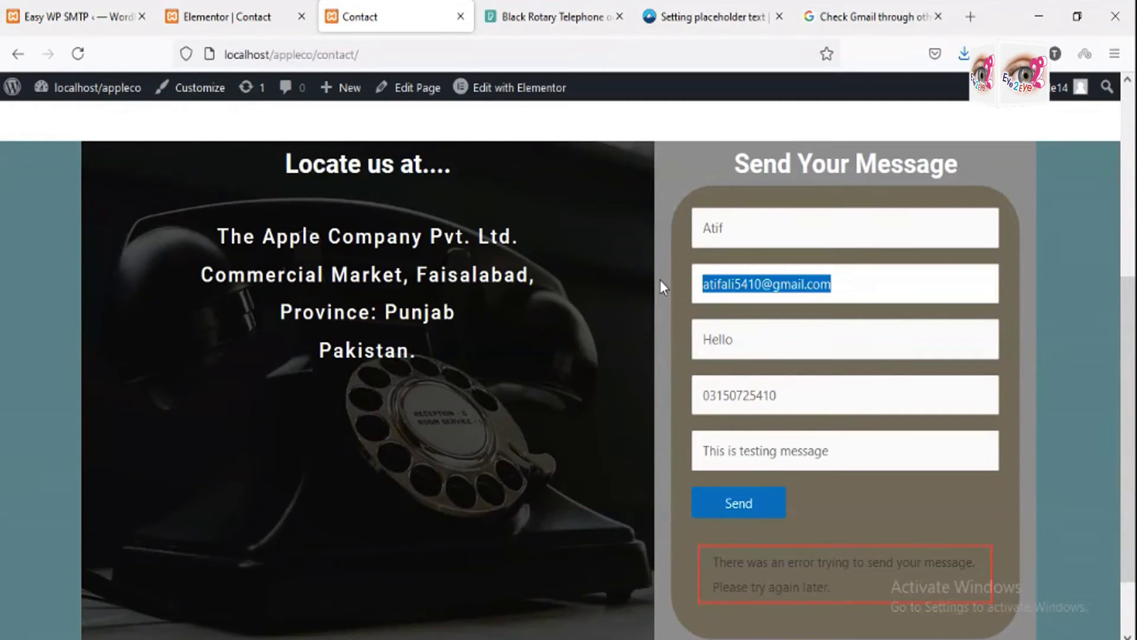
click(188, 18)
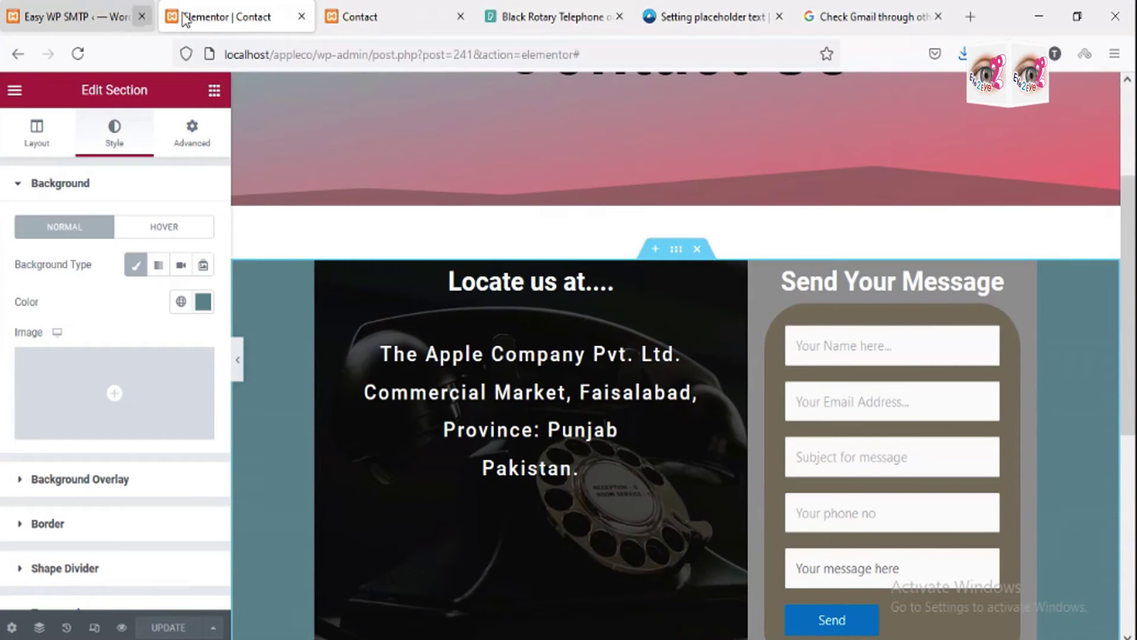
click(77, 16)
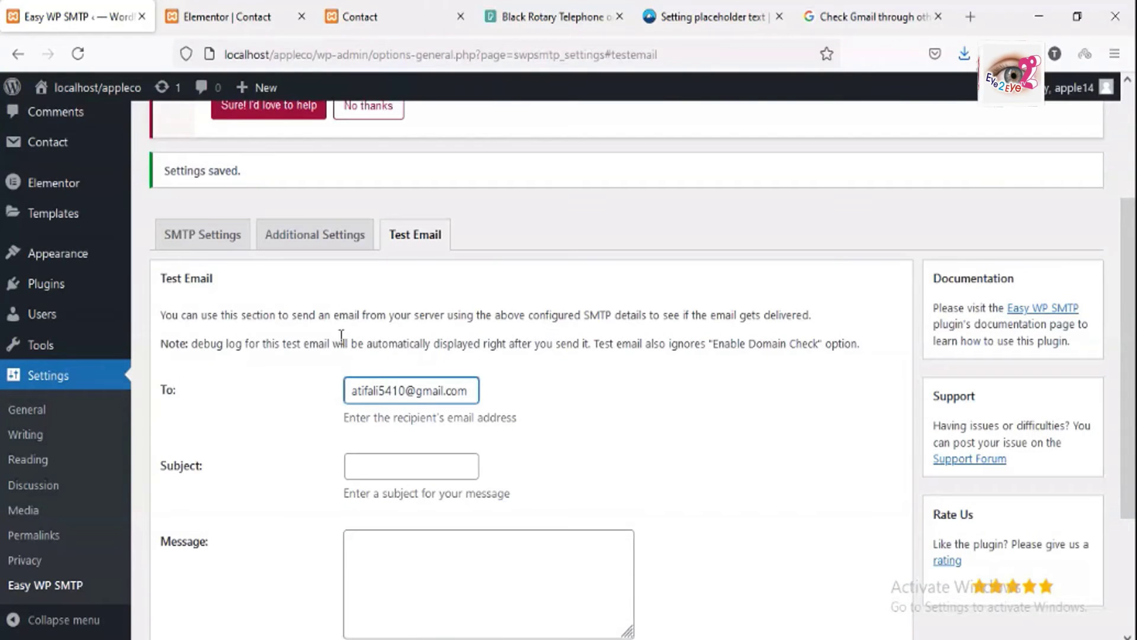
Step: Enter a greeting subject and message 'This is testing email for smtp', then send the test email
click(426, 456)
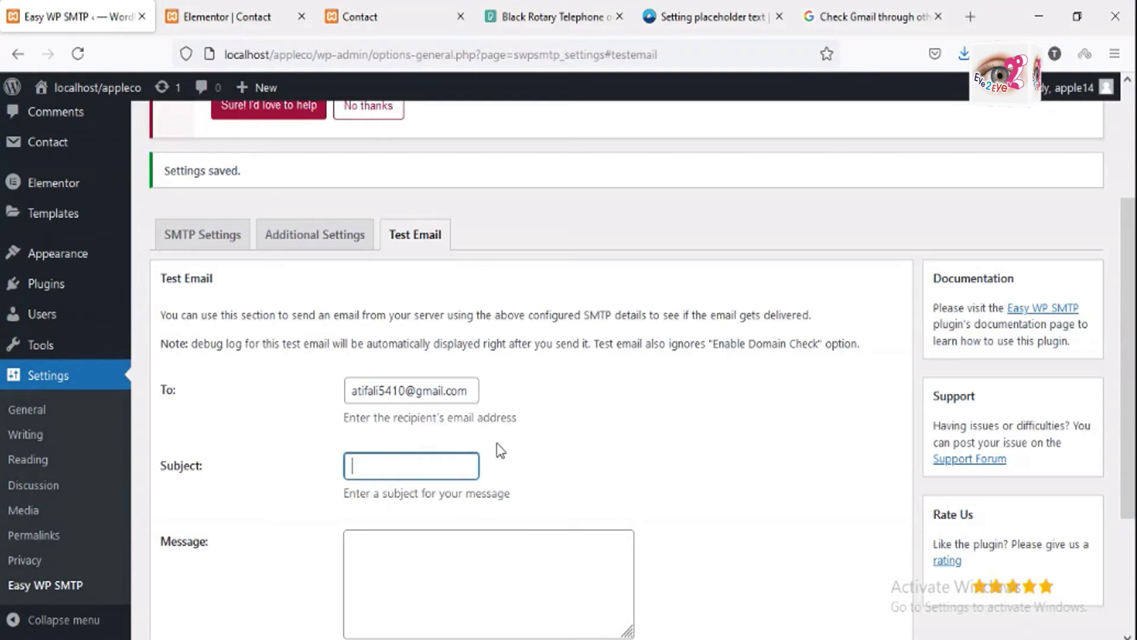
text(Hello)
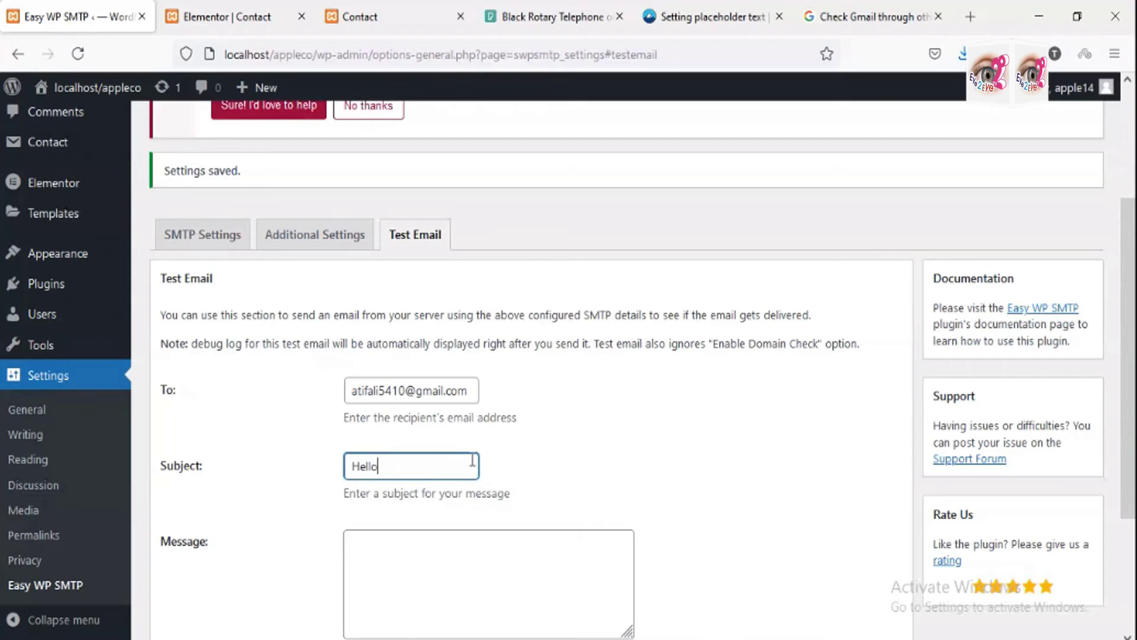
text( Atif)
click(421, 549)
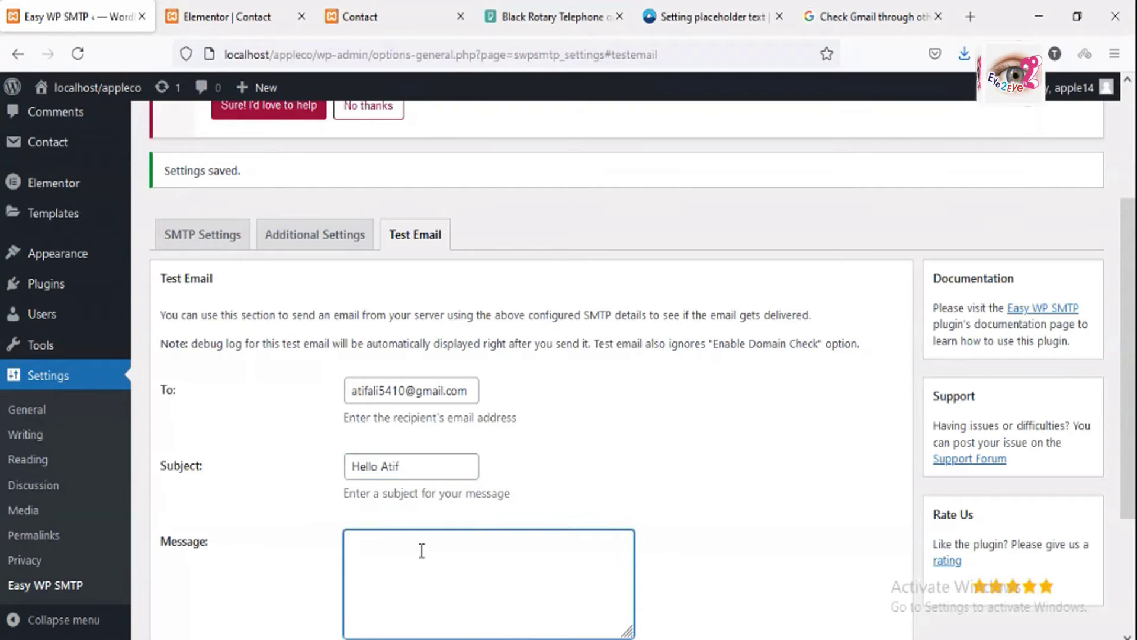
text(This is)
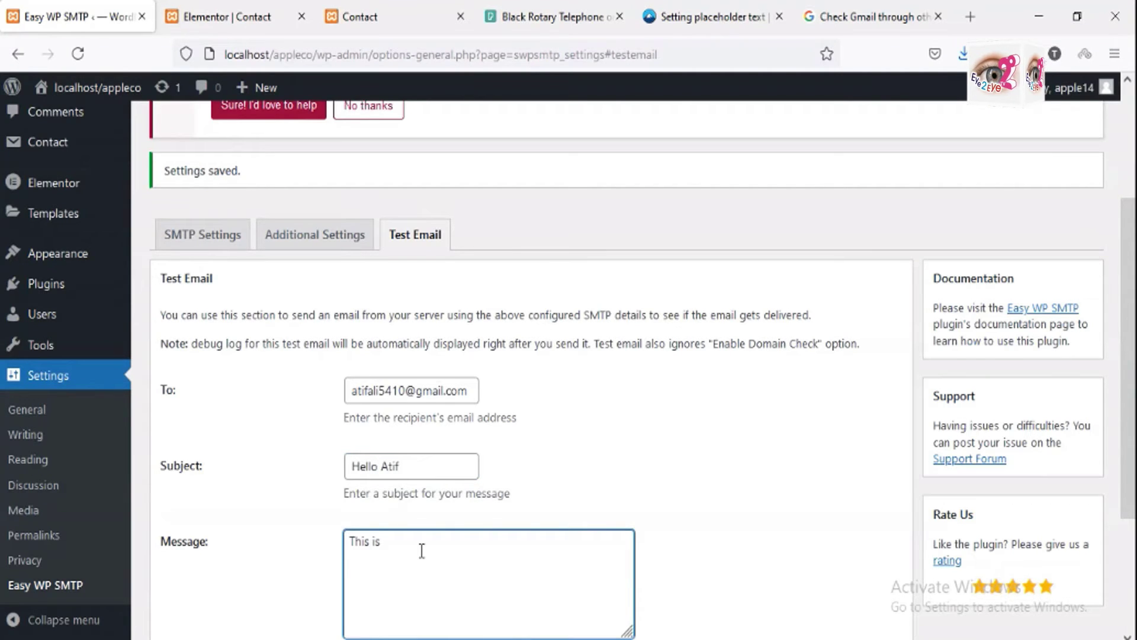
text( test)
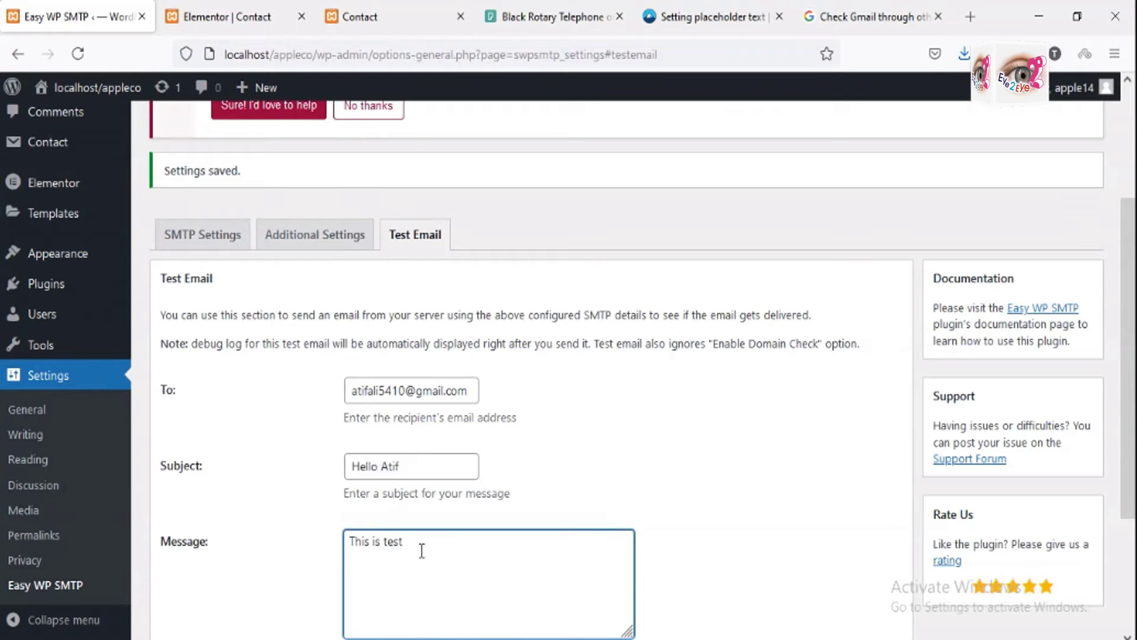
text(ing email )
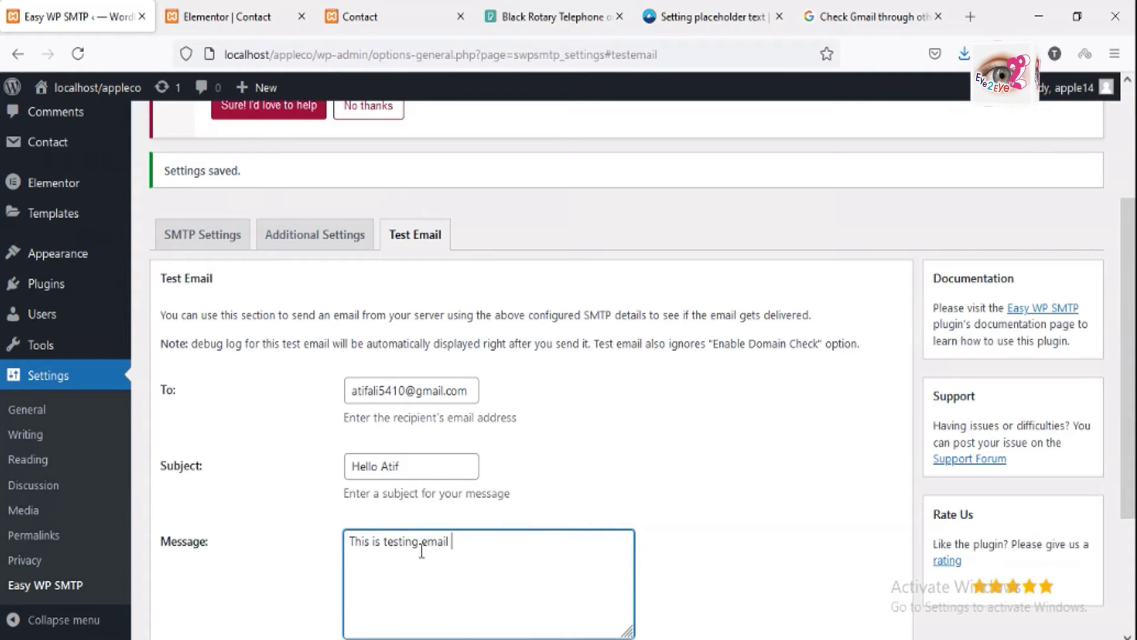
text(for smtp)
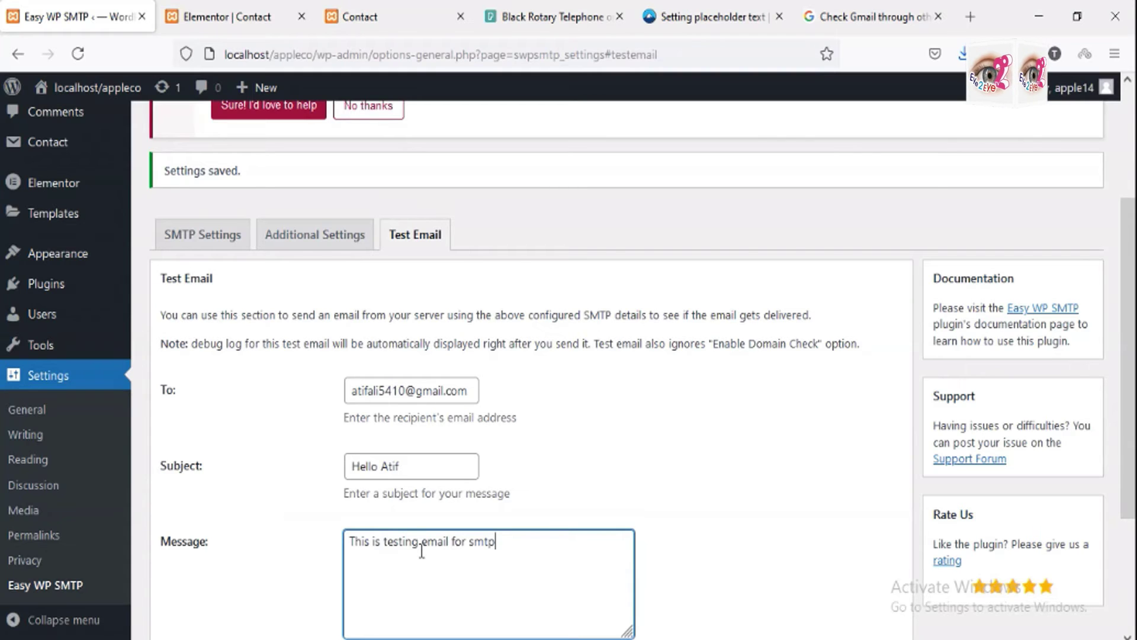
scroll(421, 550, down, 2)
click(215, 614)
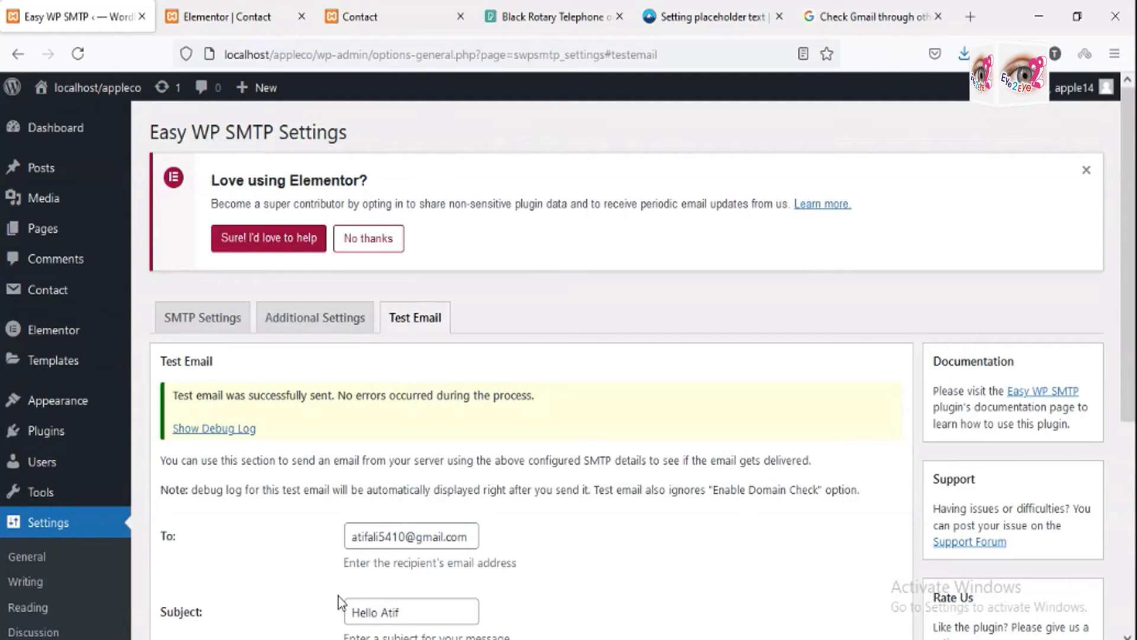
Step: Scroll past the successful test-email notice down to the Easy WP SMTP settings section
scroll(348, 554, down, 2)
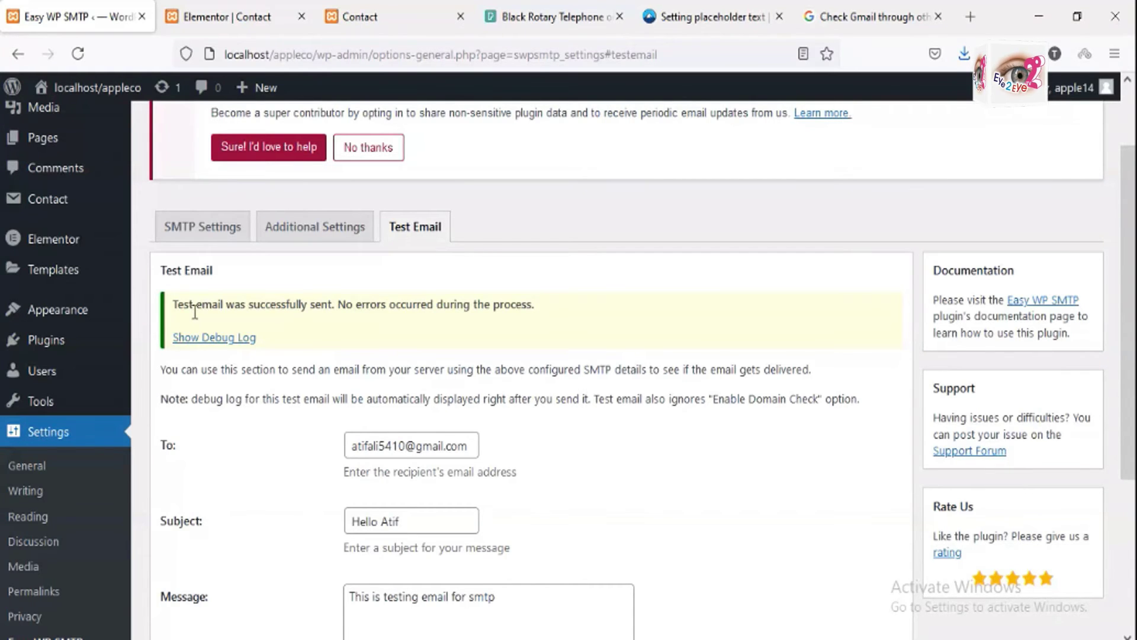
scroll(455, 467, down, 3)
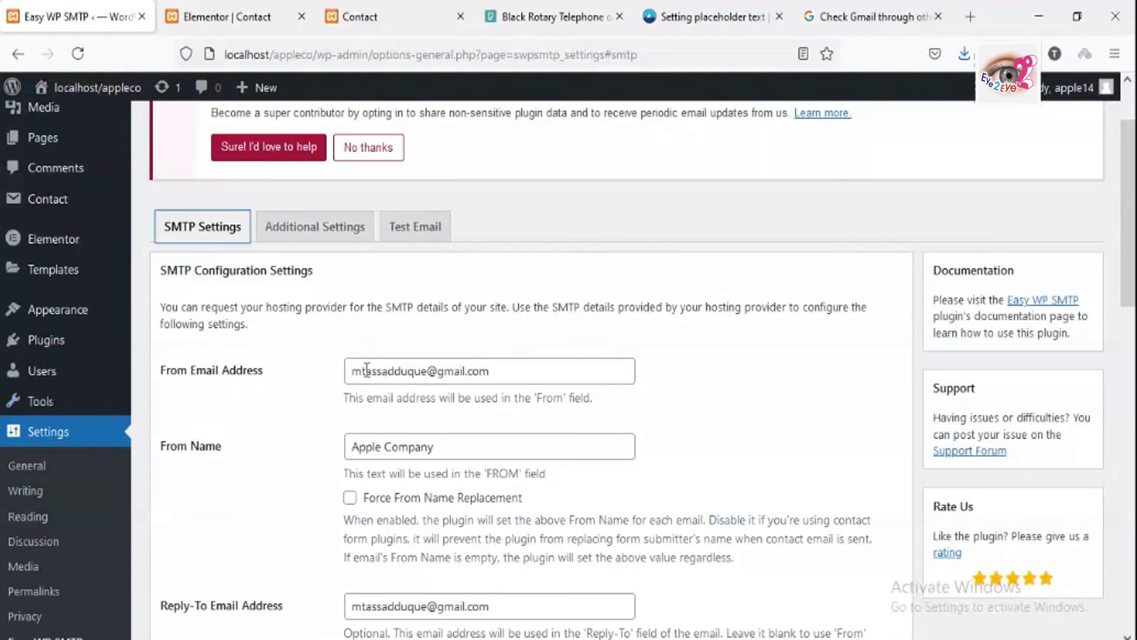
drag(352, 371, 491, 360)
key(ctrl+c)
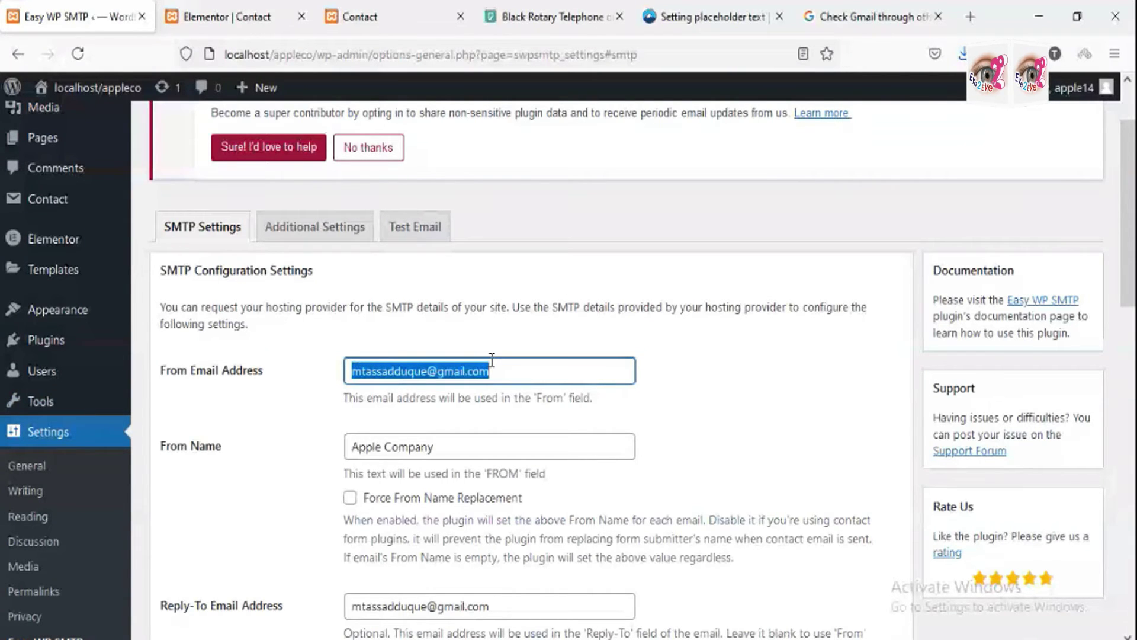
click(492, 360)
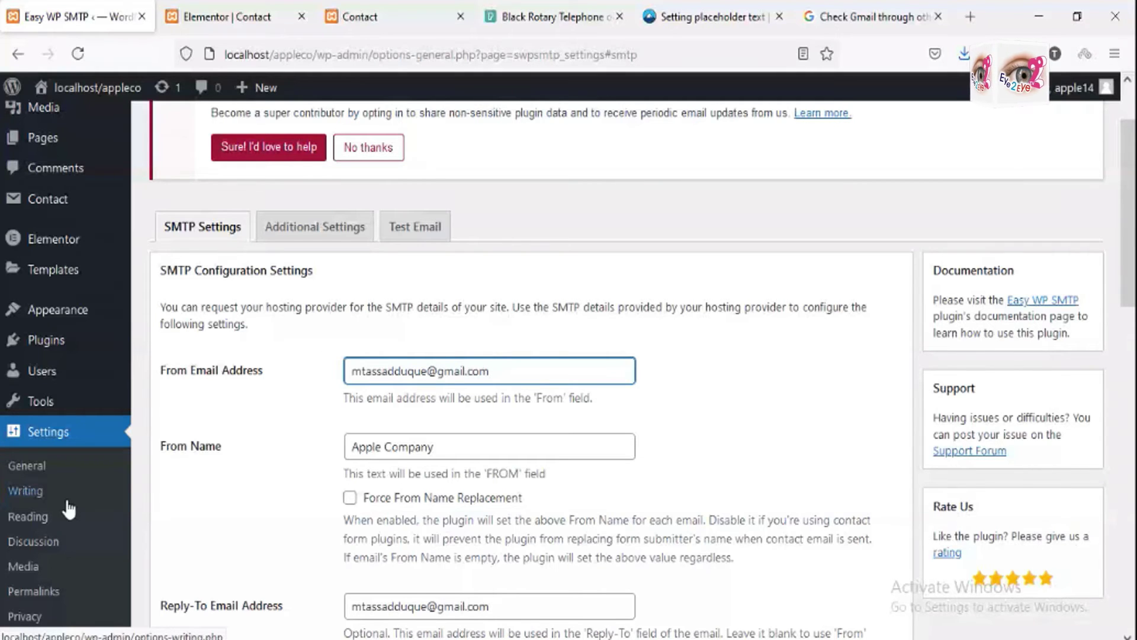
mouse_move(57, 207)
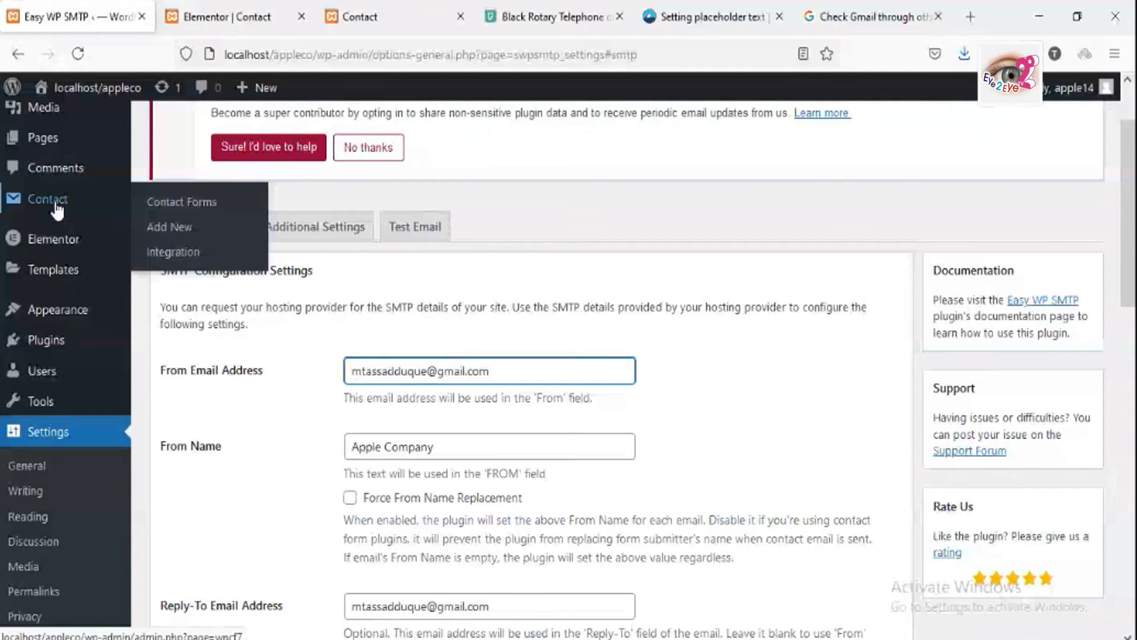
Step: Open the contact form's Mail settings and replace the admin-email recipient with the Gmail address
click(57, 207)
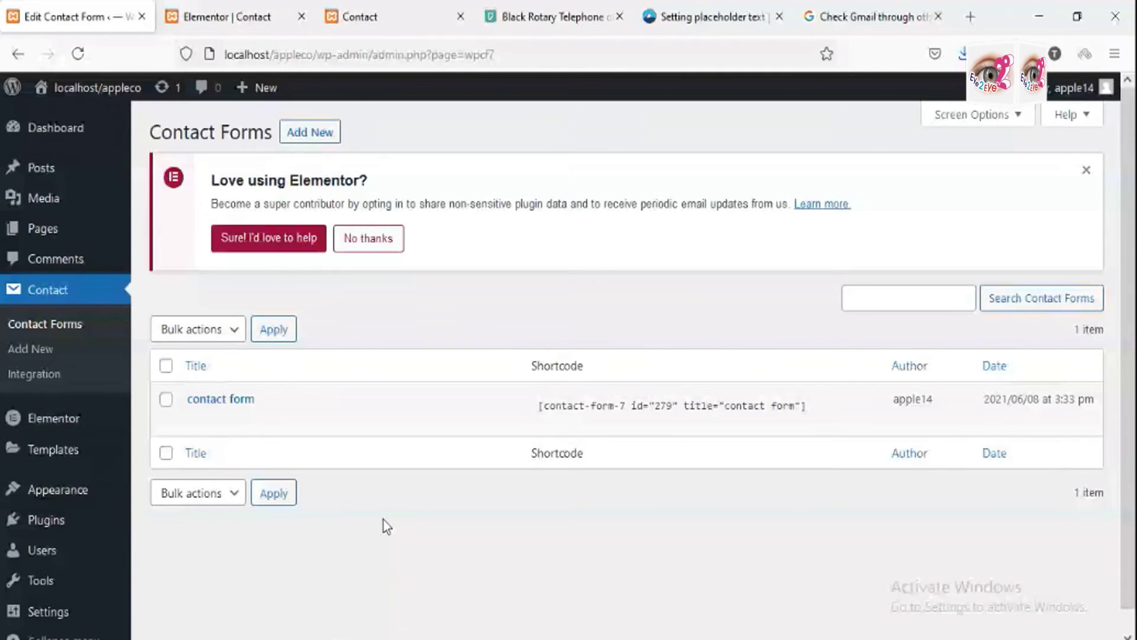
mouse_move(228, 405)
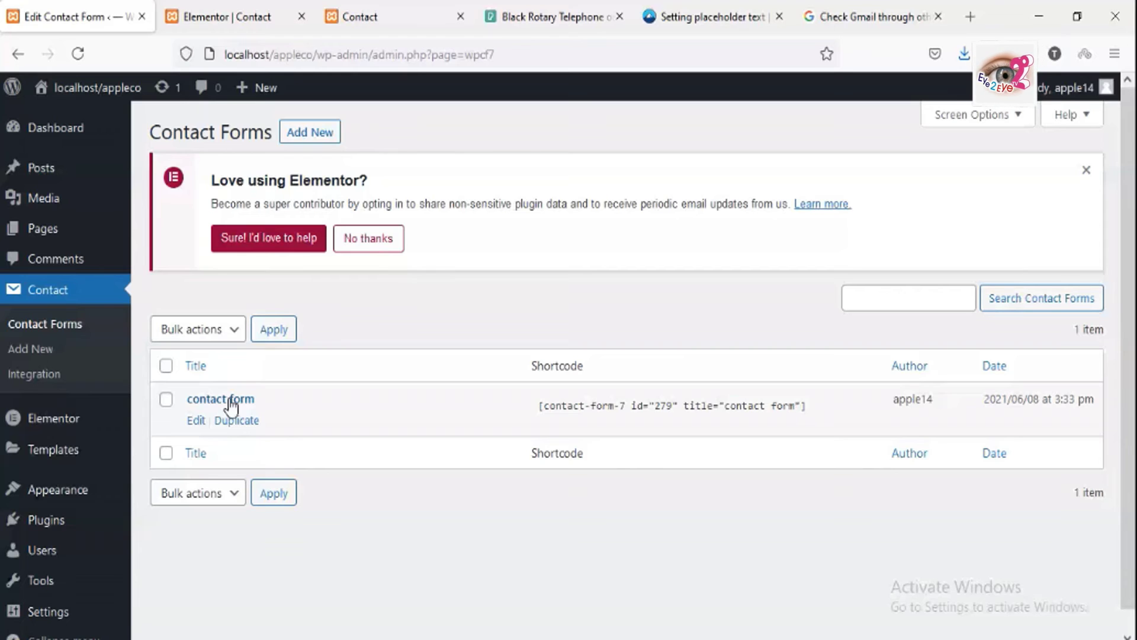
click(230, 401)
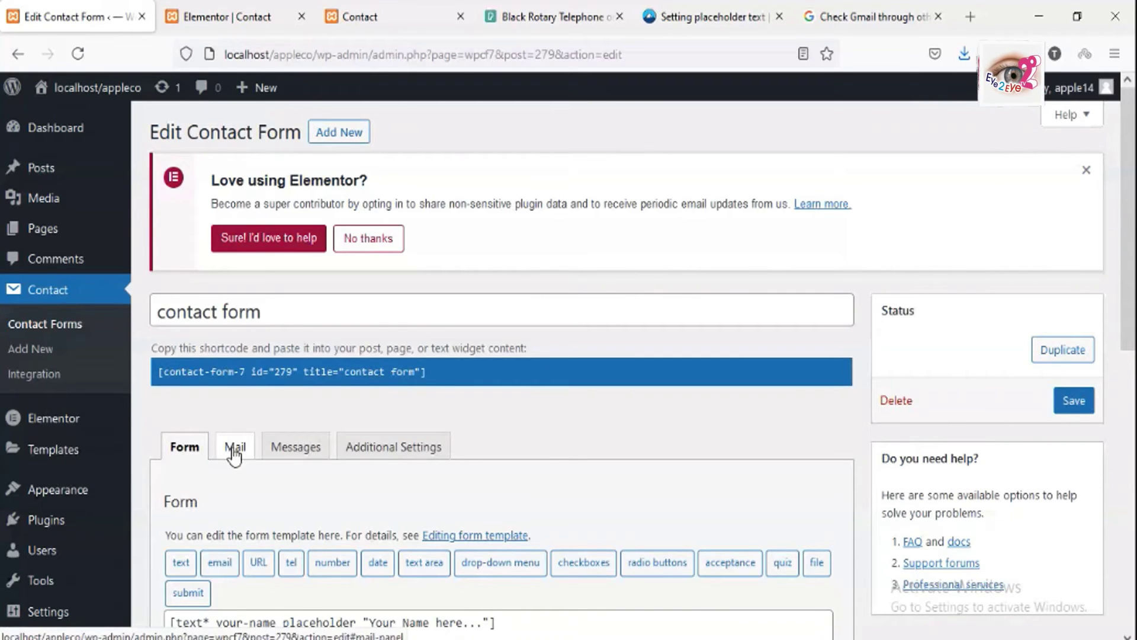
click(235, 450)
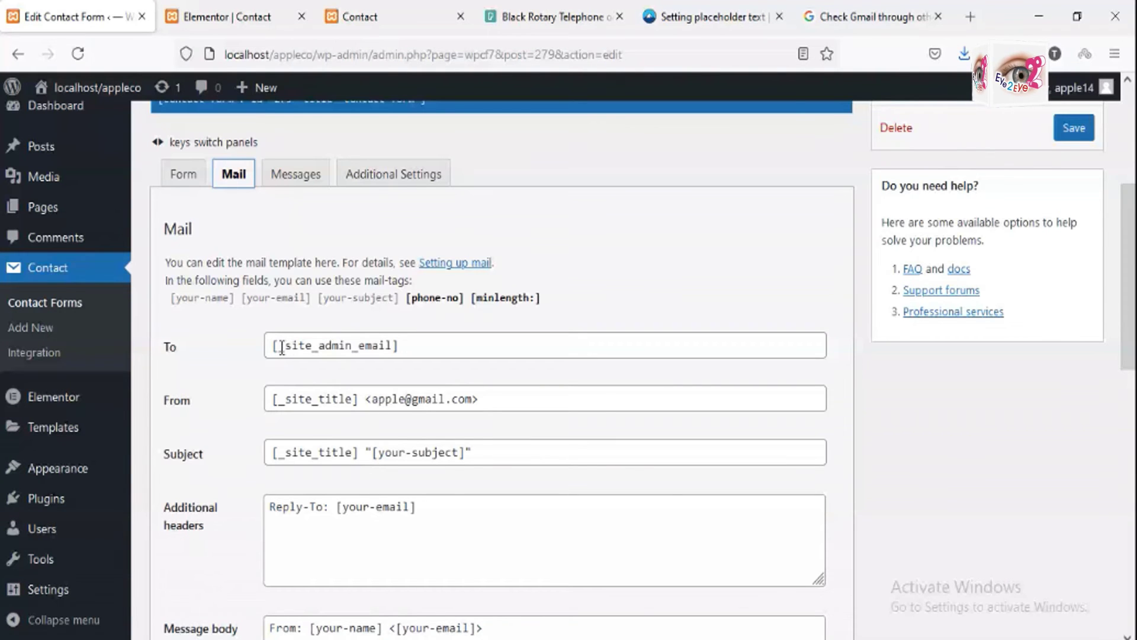
drag(395, 347, 282, 347)
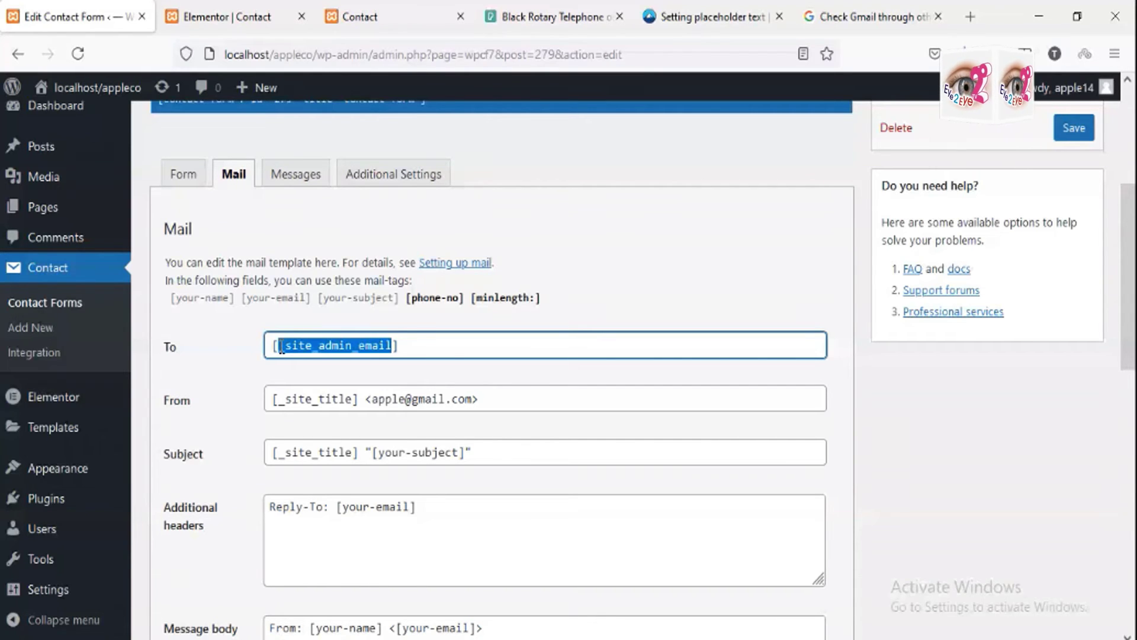
key(ctrl+v)
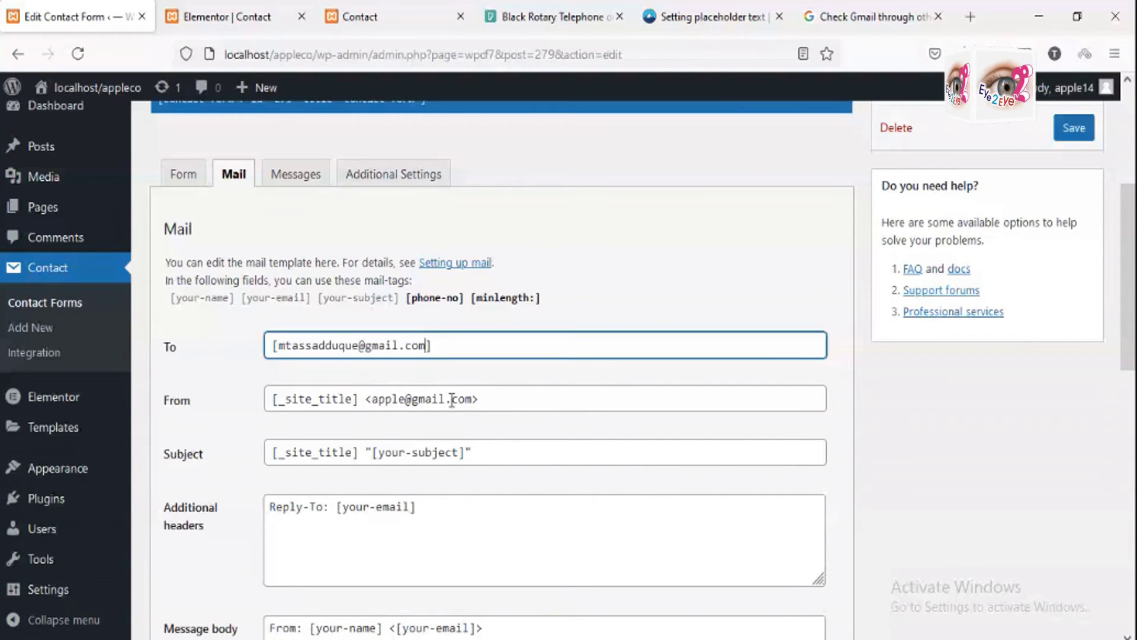
drag(472, 398, 400, 421)
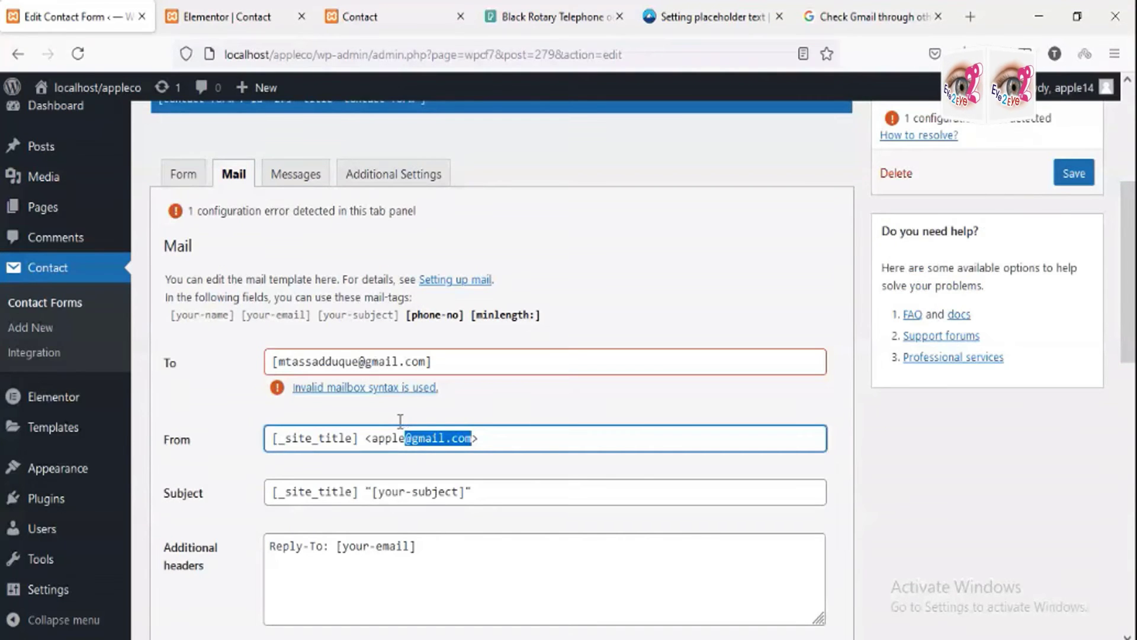
drag(400, 420, 378, 430)
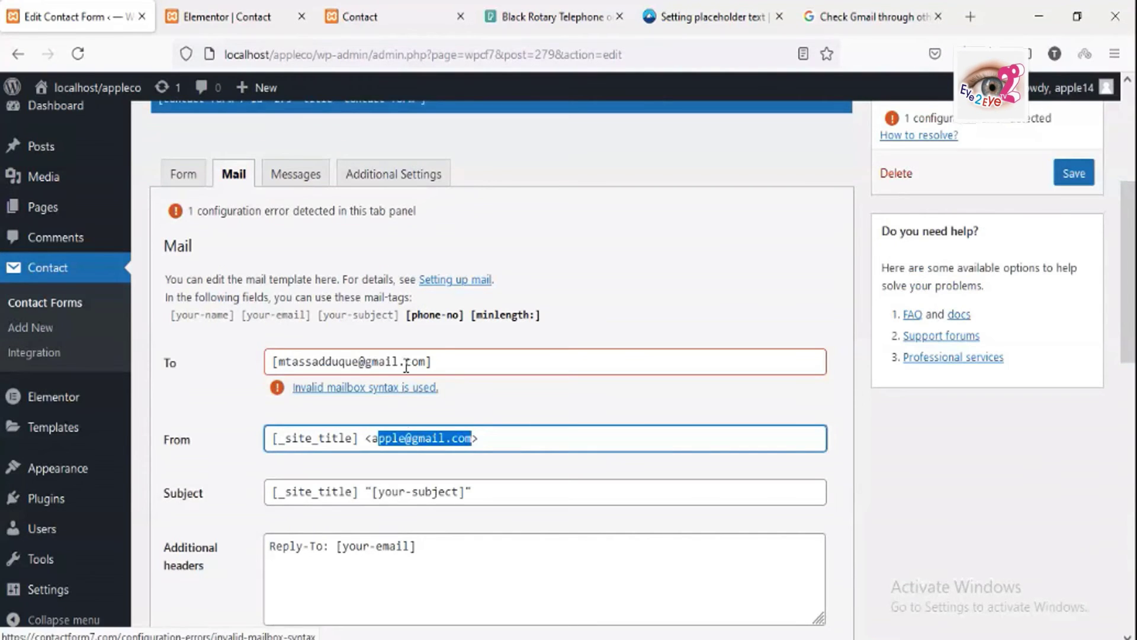
click(450, 360)
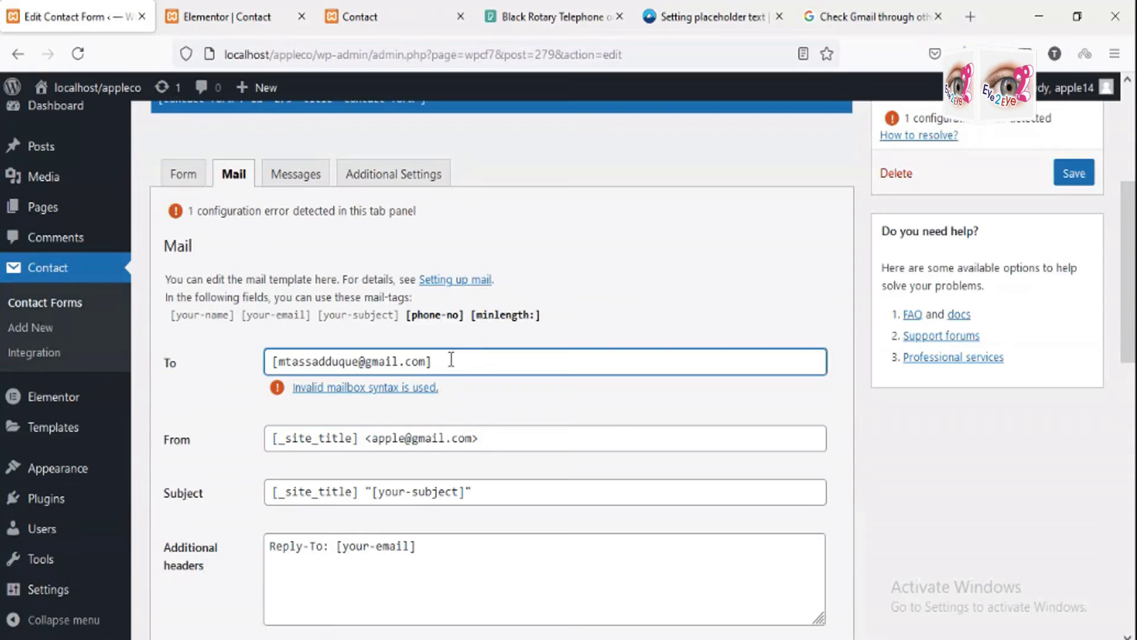
drag(450, 359, 209, 342)
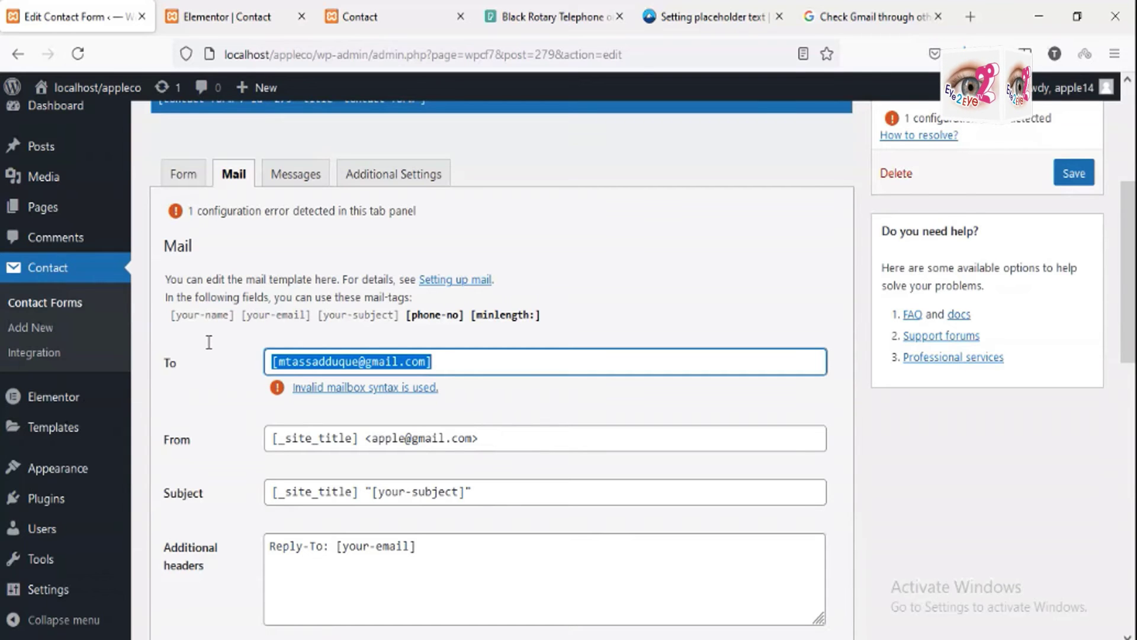
key(ctrl+v)
Step: Change the From field to [_site_title] with the Gmail sender address
scroll(342, 391, down, 2)
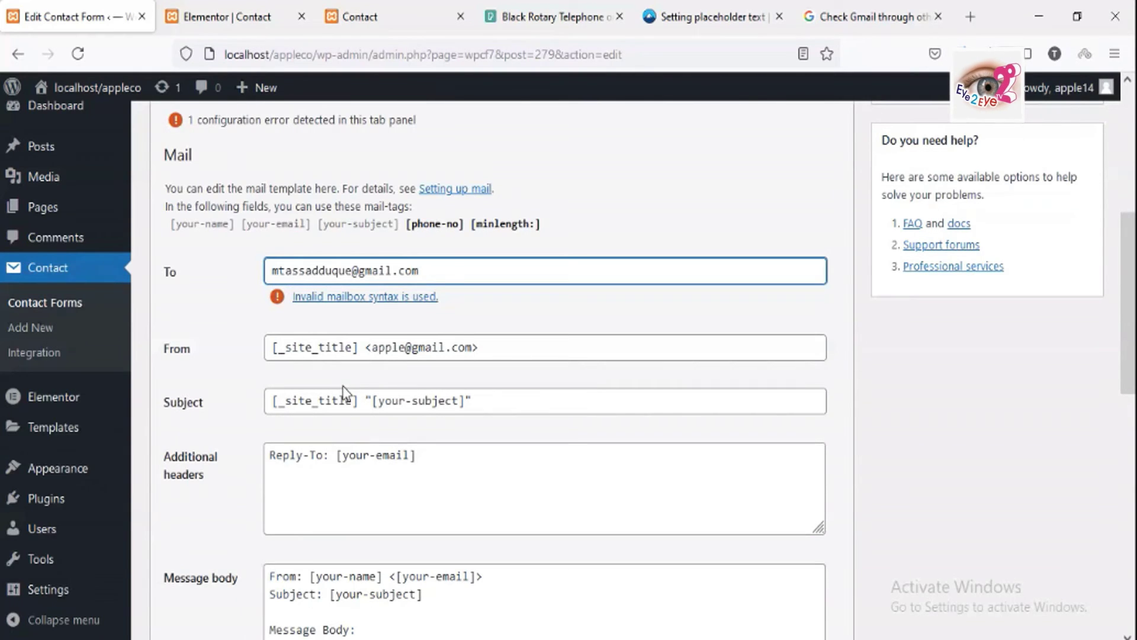
double_click(405, 352)
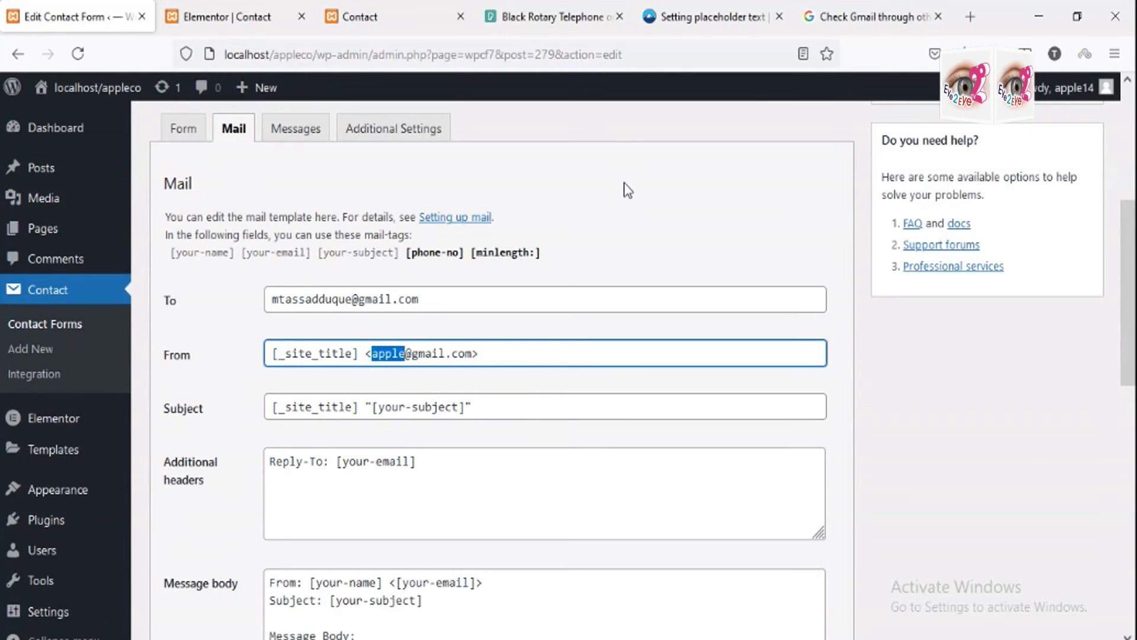
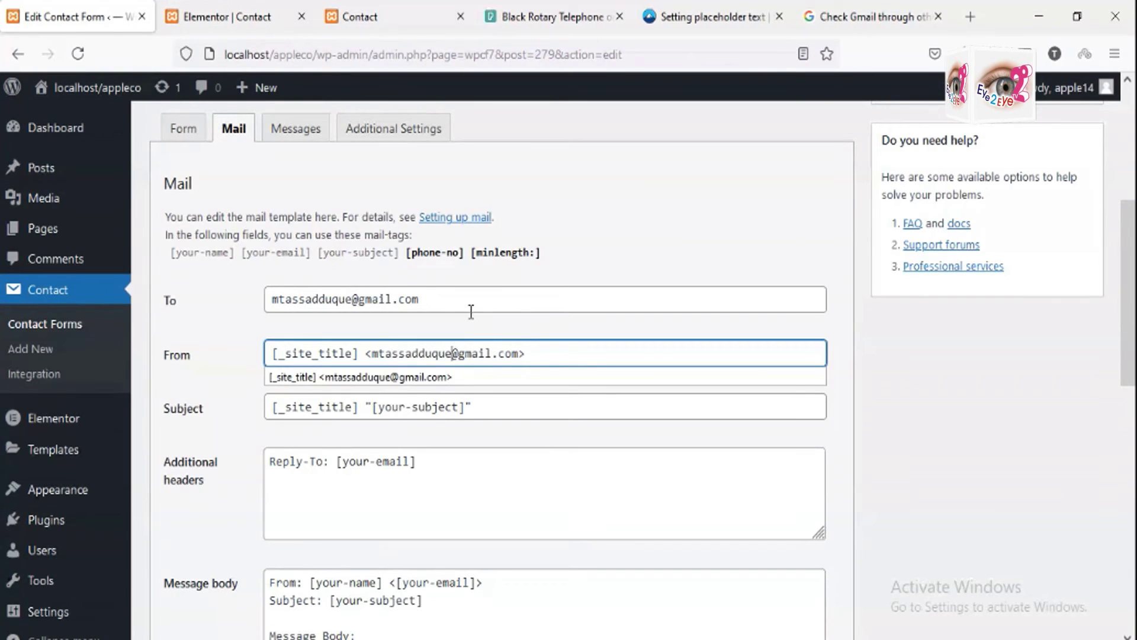
click(421, 377)
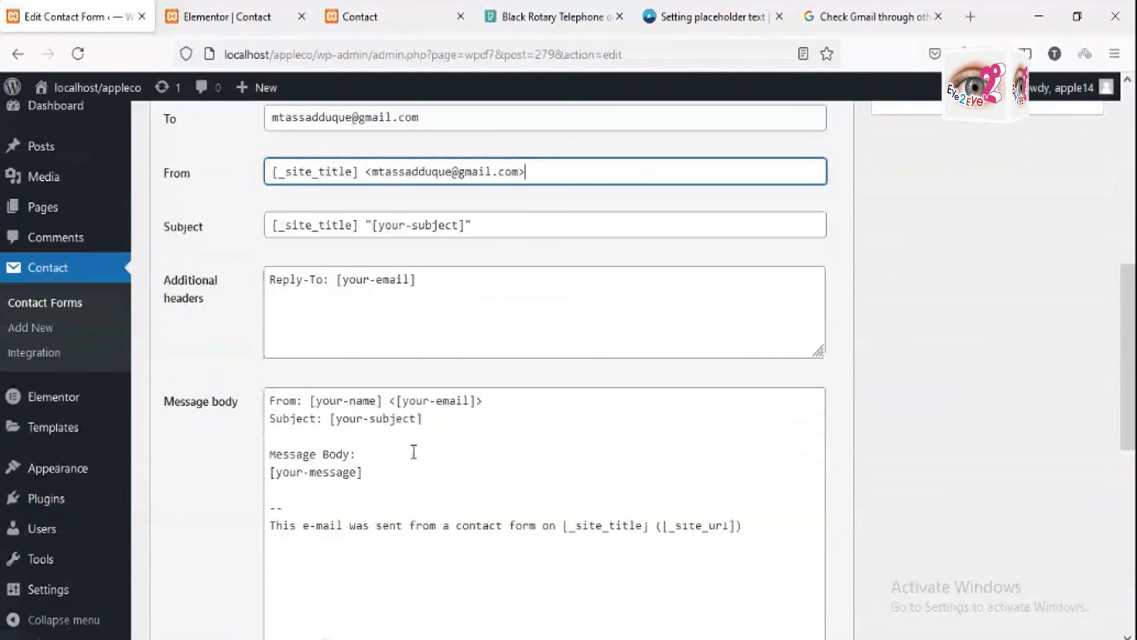
scroll(413, 452, up, 3)
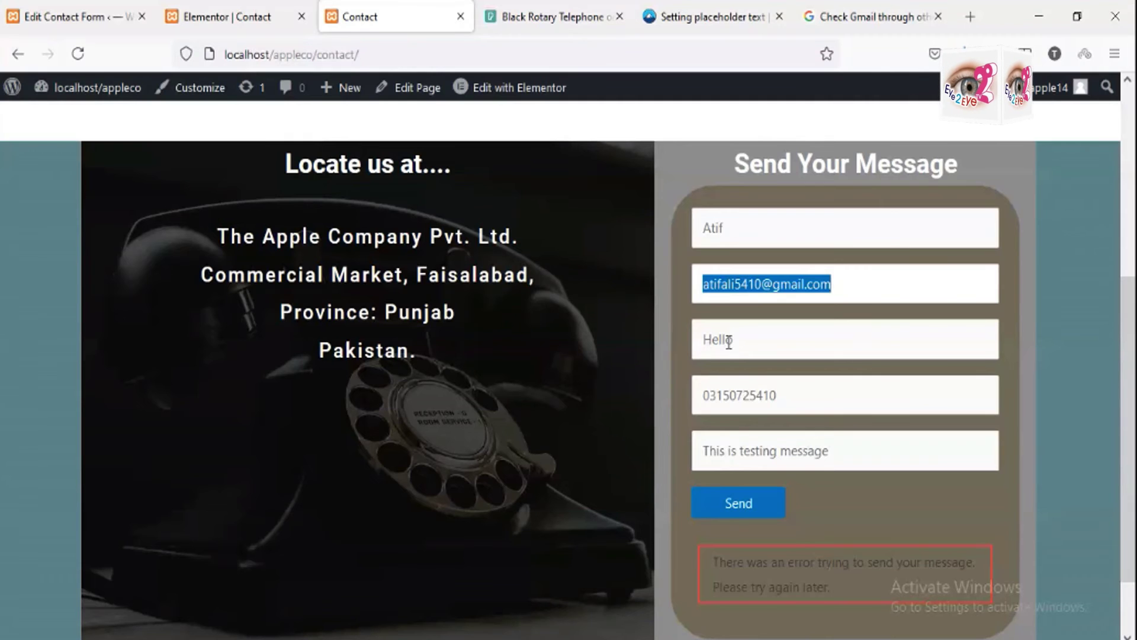
Step: Clear and restore the 'Hello' subject on the contact page, then go back to the Mail settings
click(800, 344)
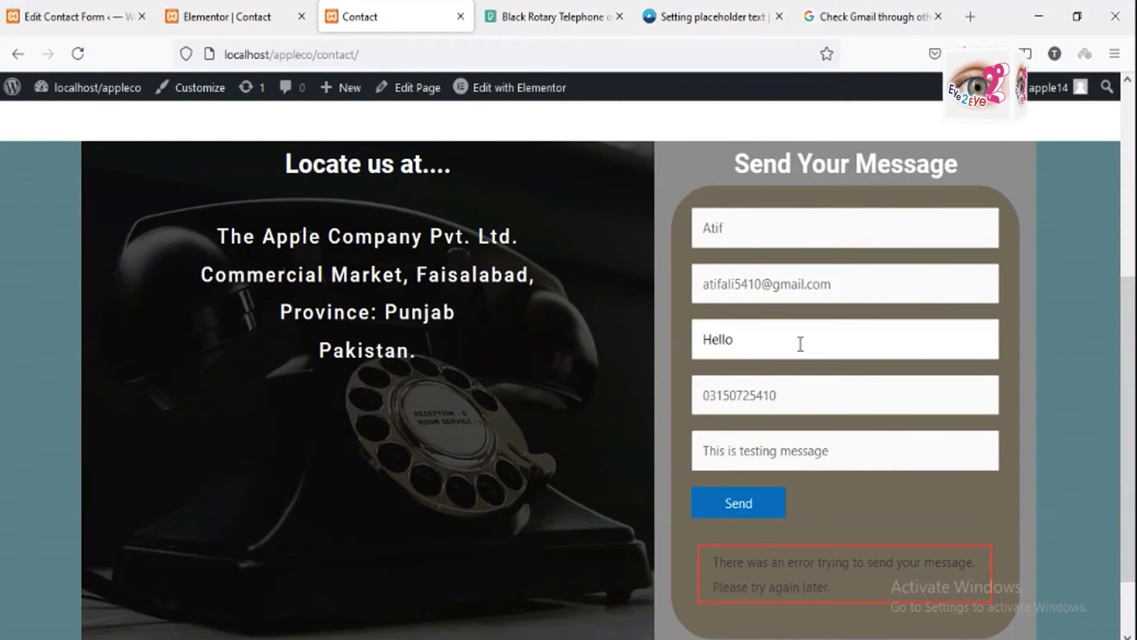
key(ctrl+a)
key(BackSpace)
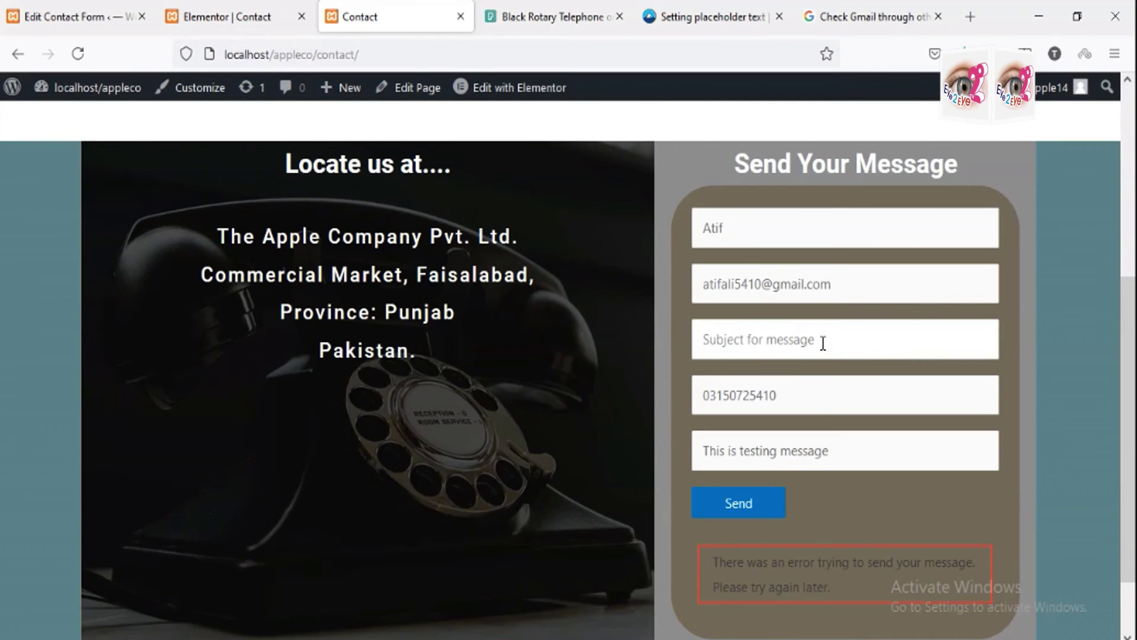
key(ctrl+z)
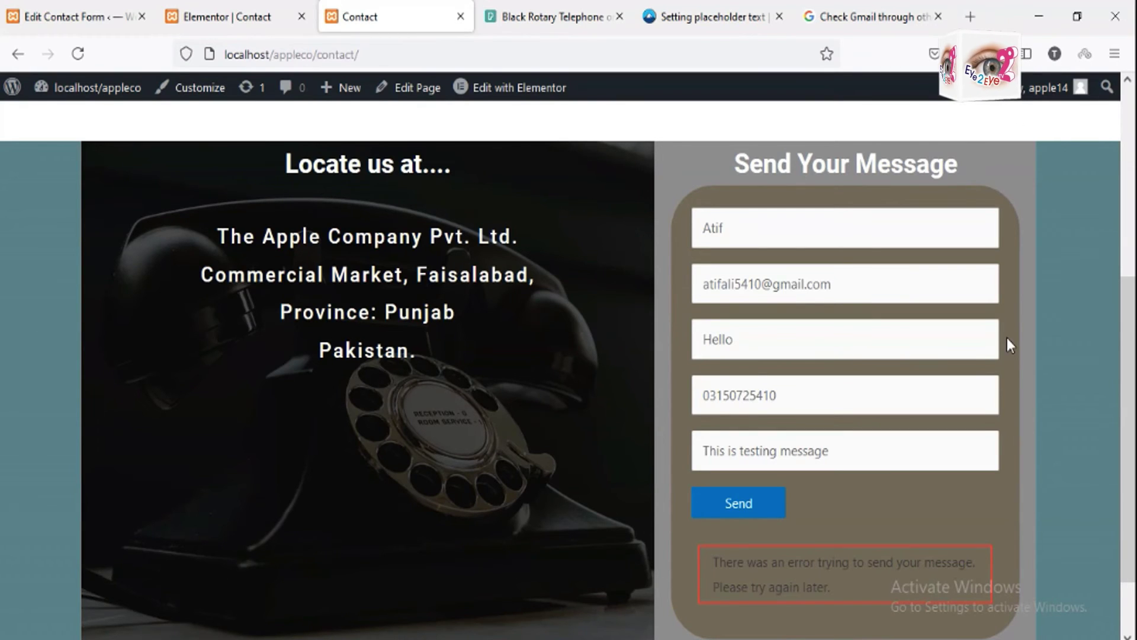
click(97, 26)
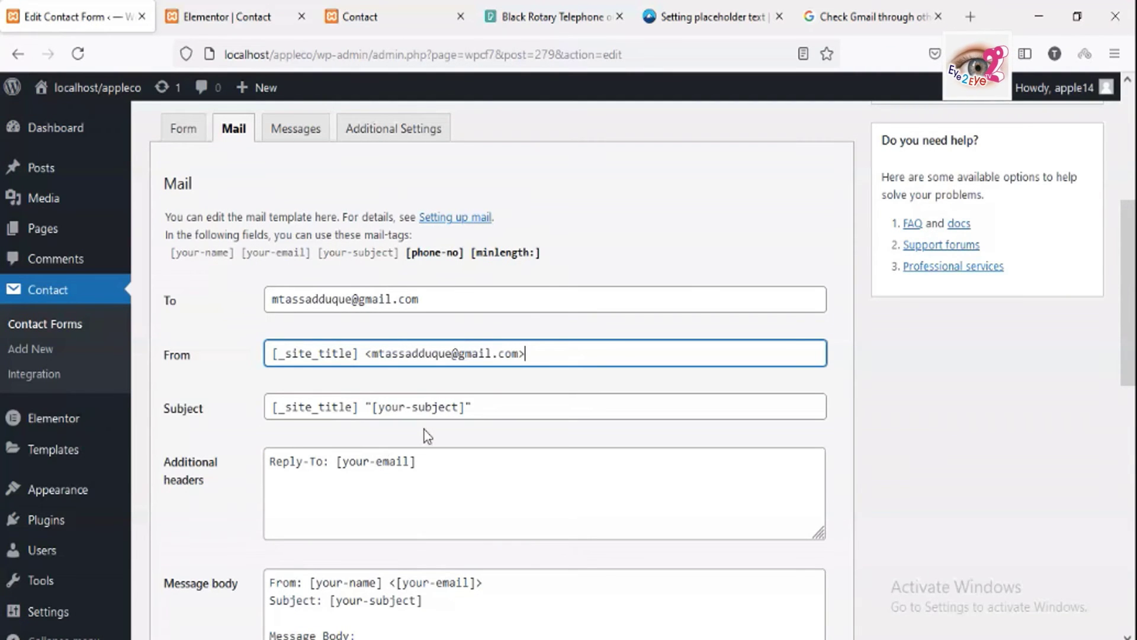
Step: Save the contact form so 'Contact form saved.' shows, then return to the live Contact page
scroll(424, 430, down, 5)
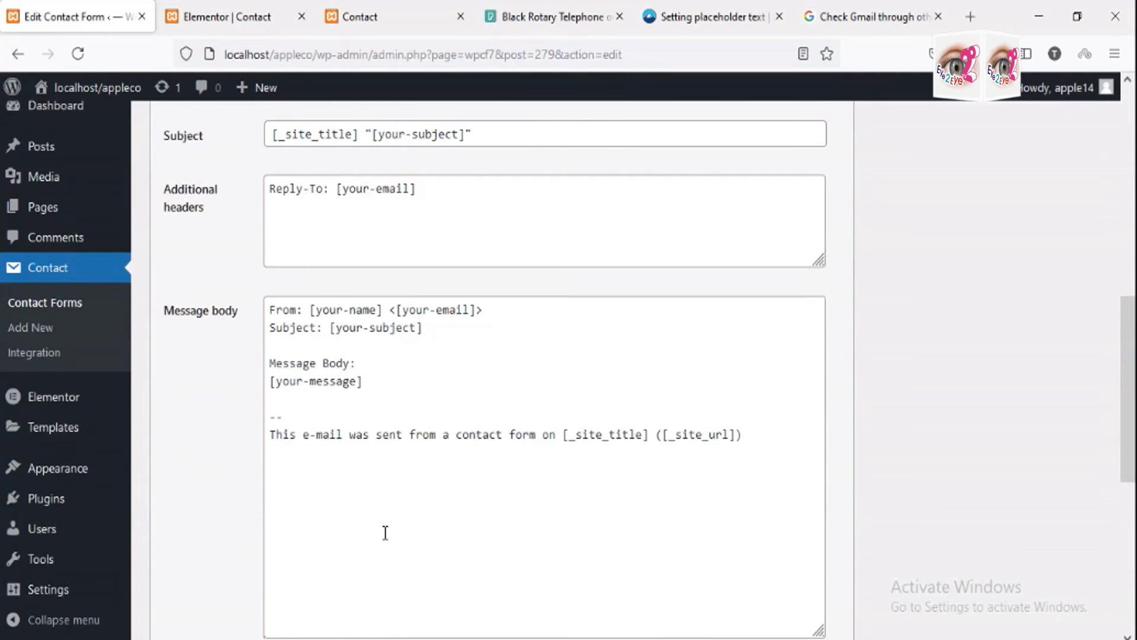
scroll(385, 531, down, 6)
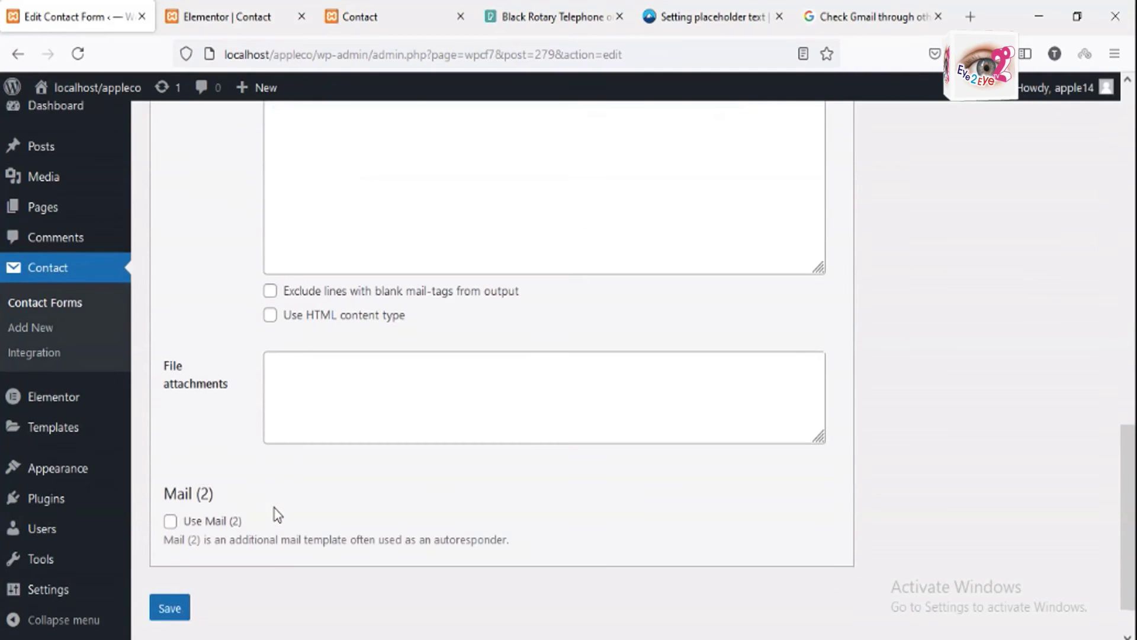
scroll(275, 508, down, 1)
click(170, 554)
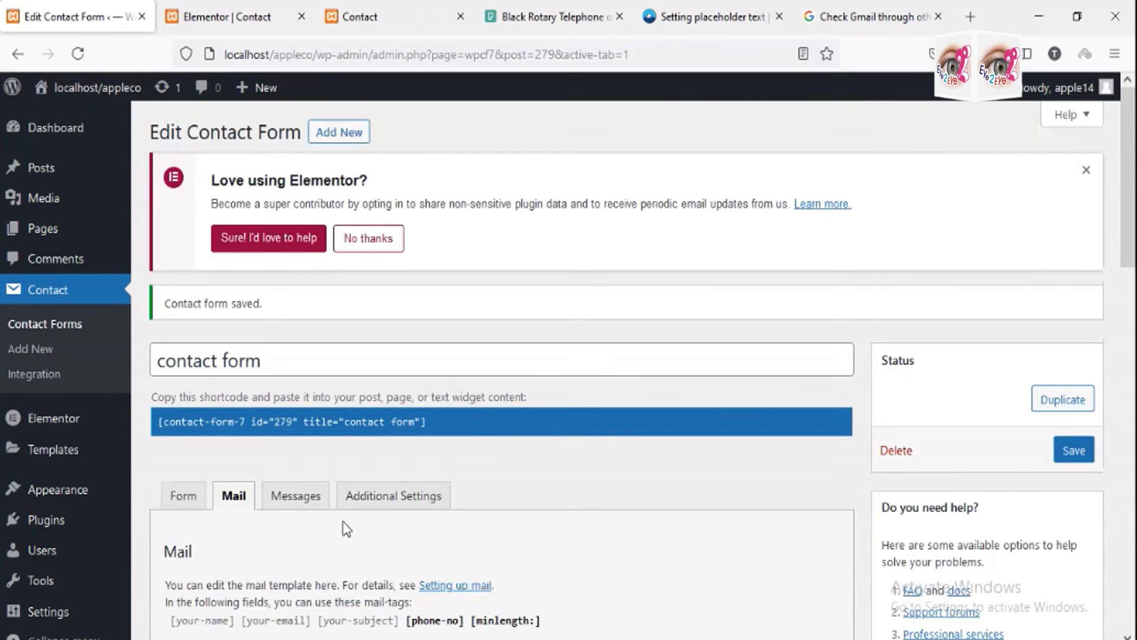
click(367, 19)
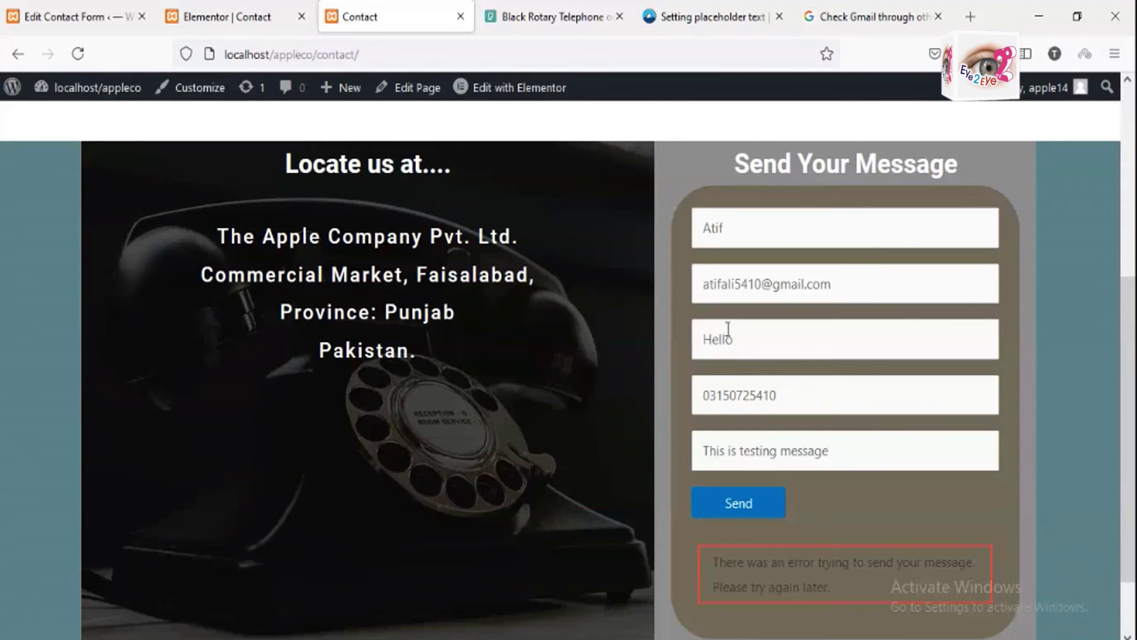
Step: Resubmit the contact form successfully, then bring up the Gmail SMTP help tab
click(740, 503)
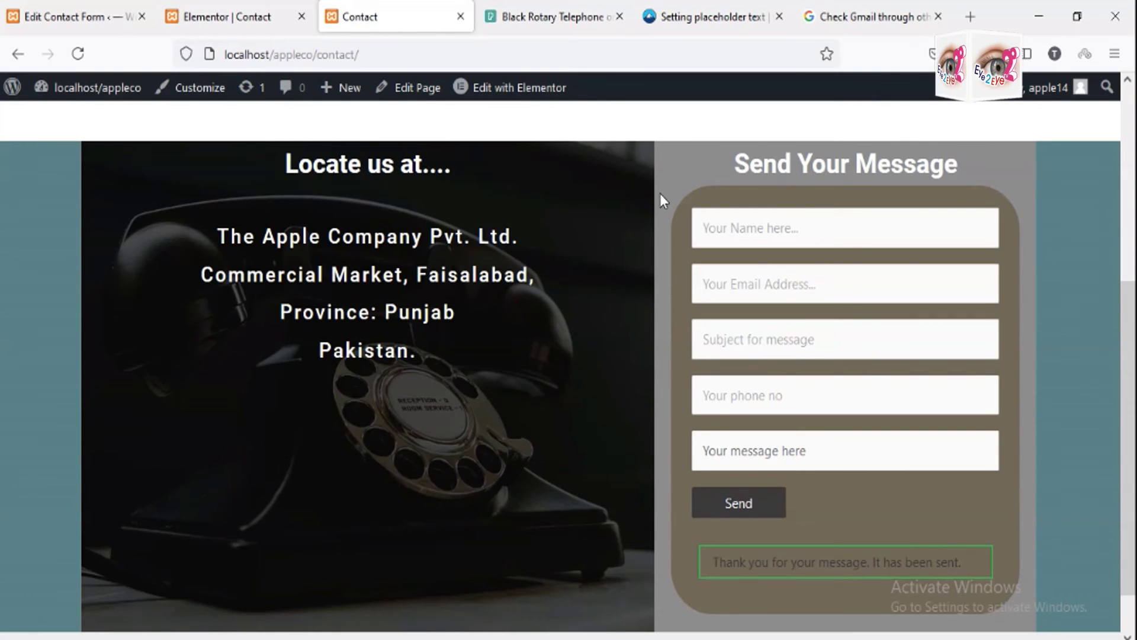
click(835, 16)
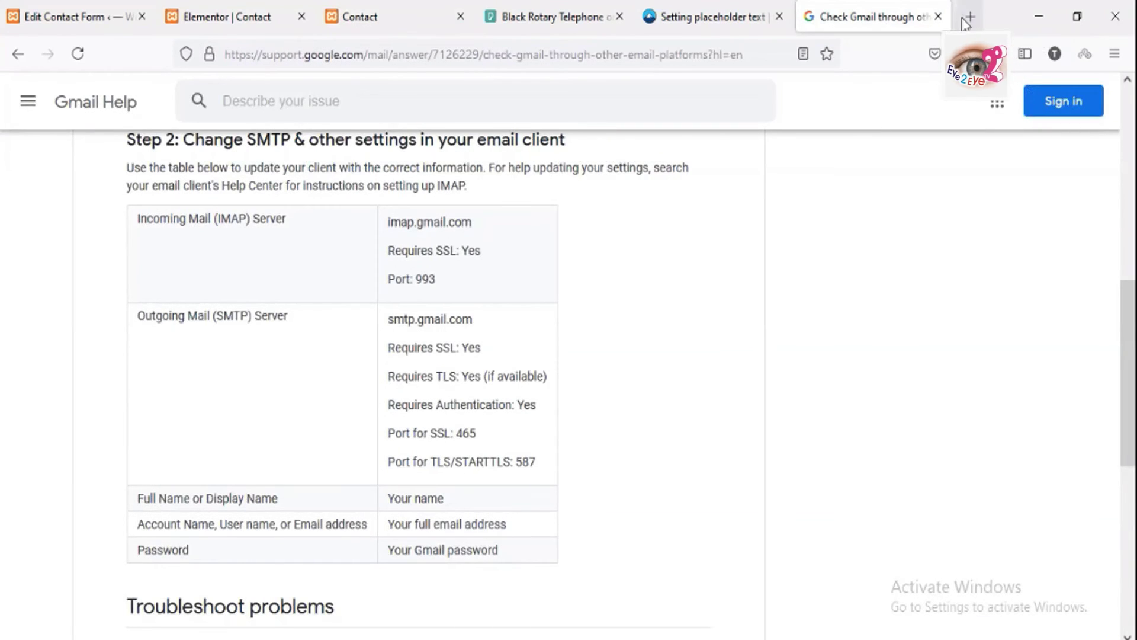
Step: Load gmail.com, open the 'Hello' email sent by the contact form, then go back to the Contact tab
click(562, 54)
text(gmai)
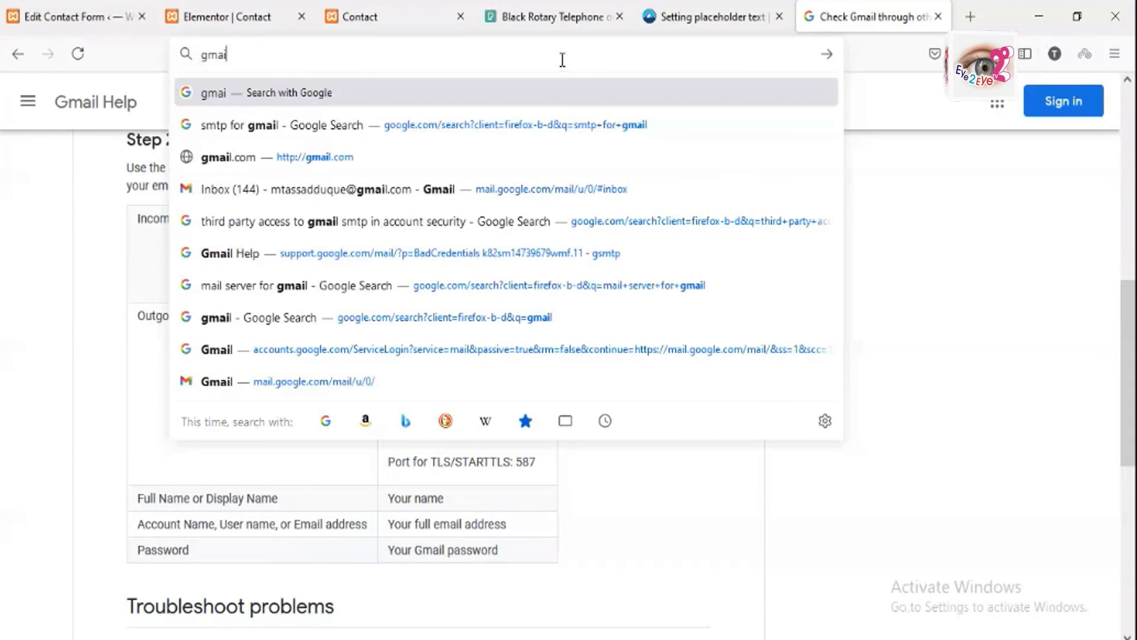
text(l.com)
key(Return)
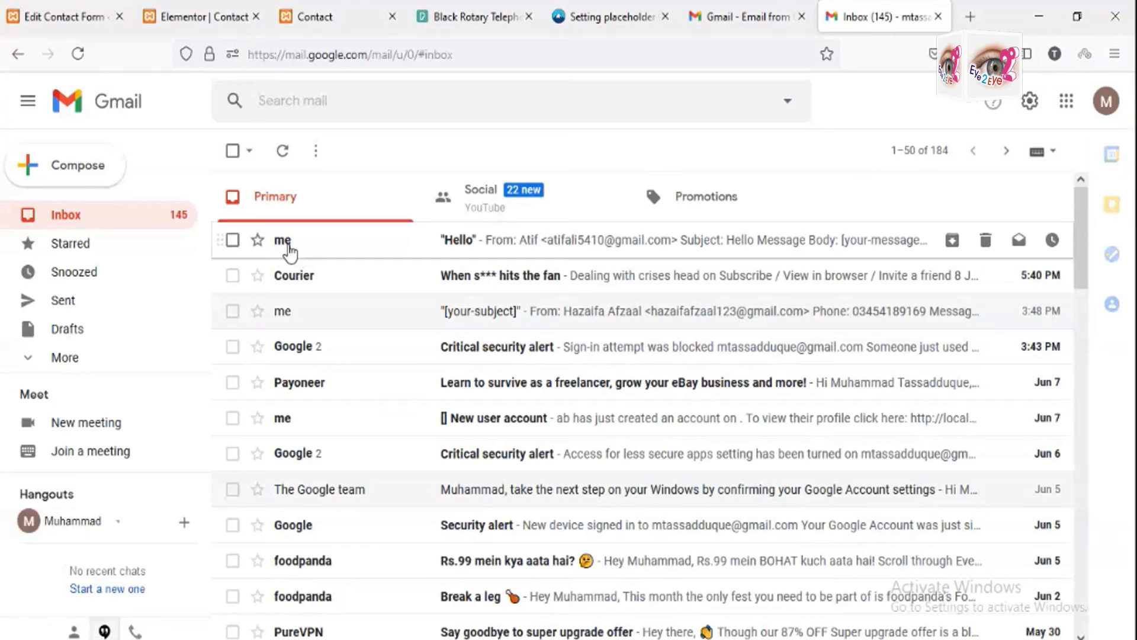
click(458, 259)
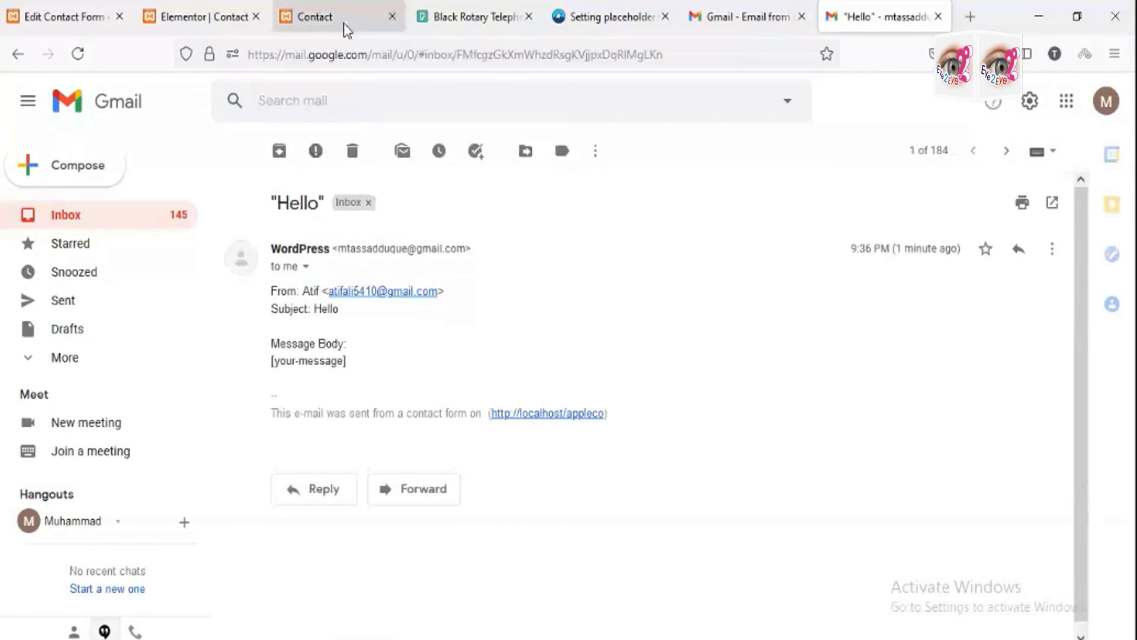
click(343, 23)
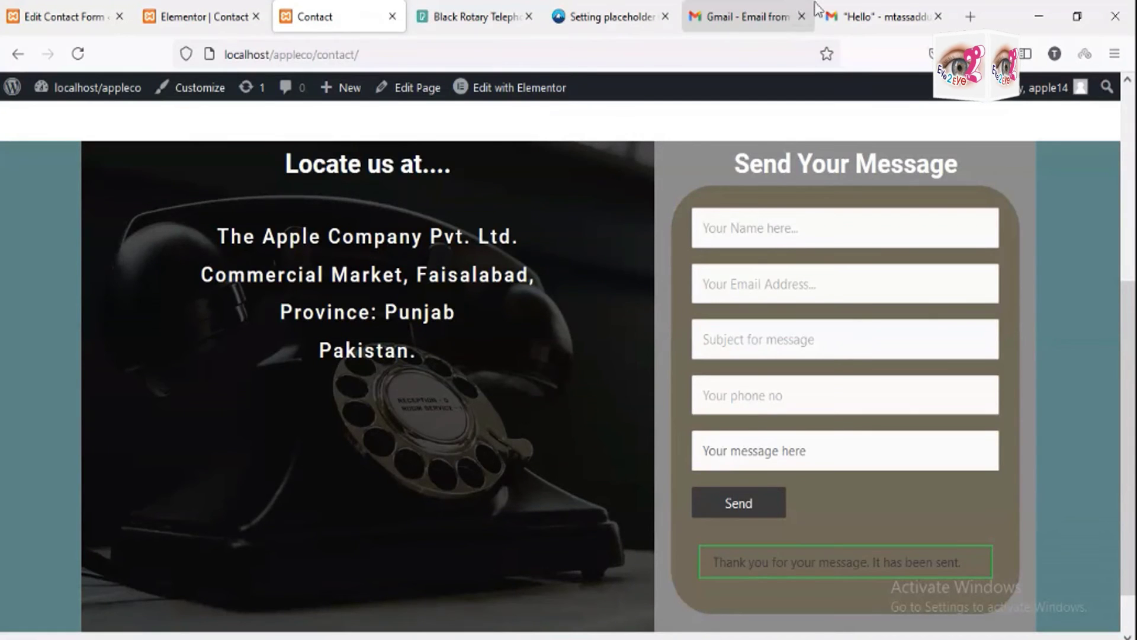
Step: Finish the 'Freelancing' message ending 'from TEVTA' and send it from the contact form
click(838, 16)
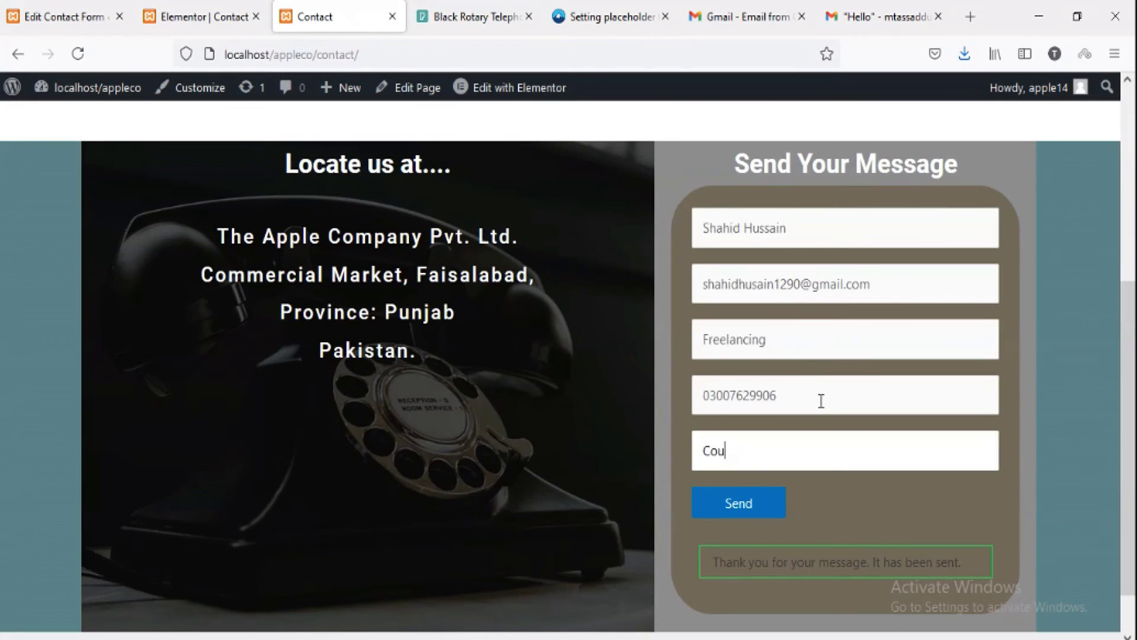
text(rse from TEVTA)
click(751, 501)
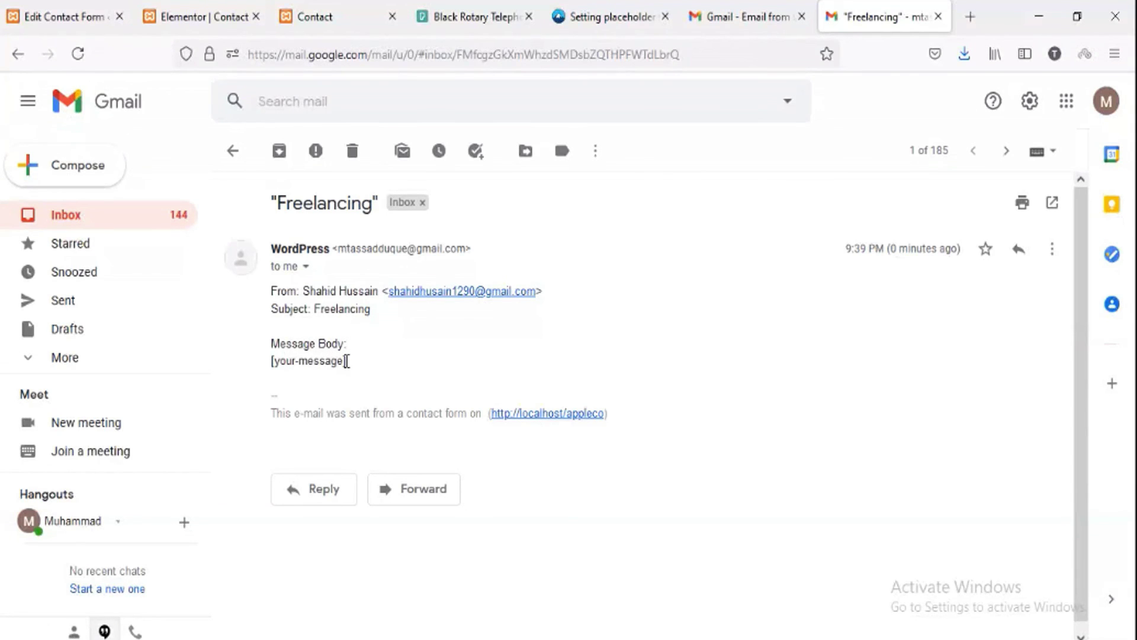
Step: Highlight the unreplaced [your-message] tag in the Freelancing email, then return to the Contact page
triple_click(347, 360)
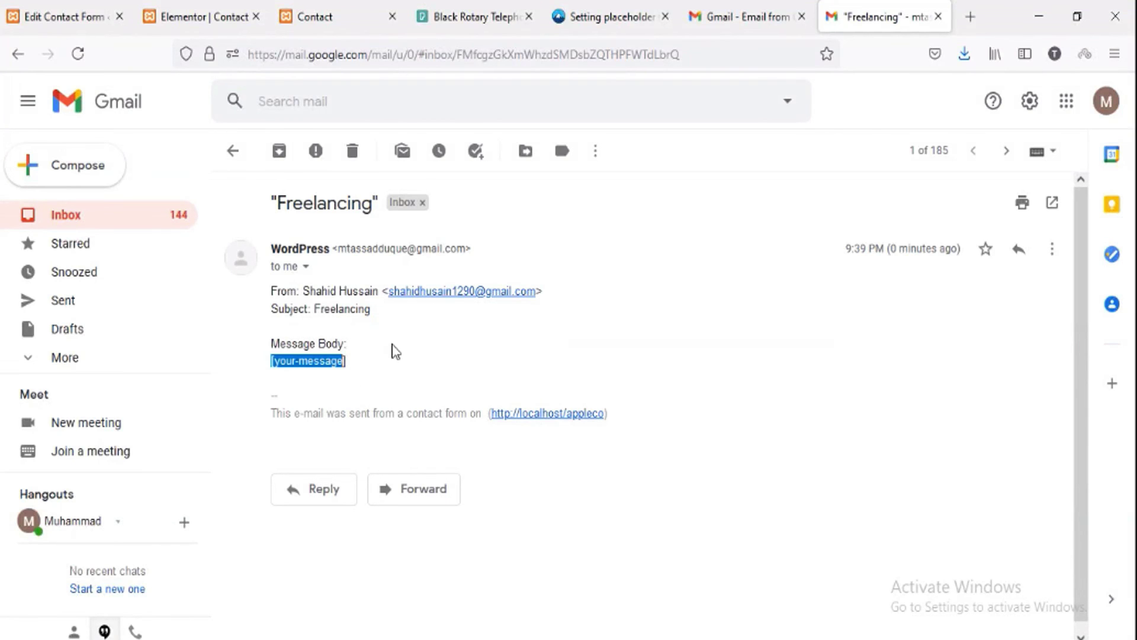
click(283, 17)
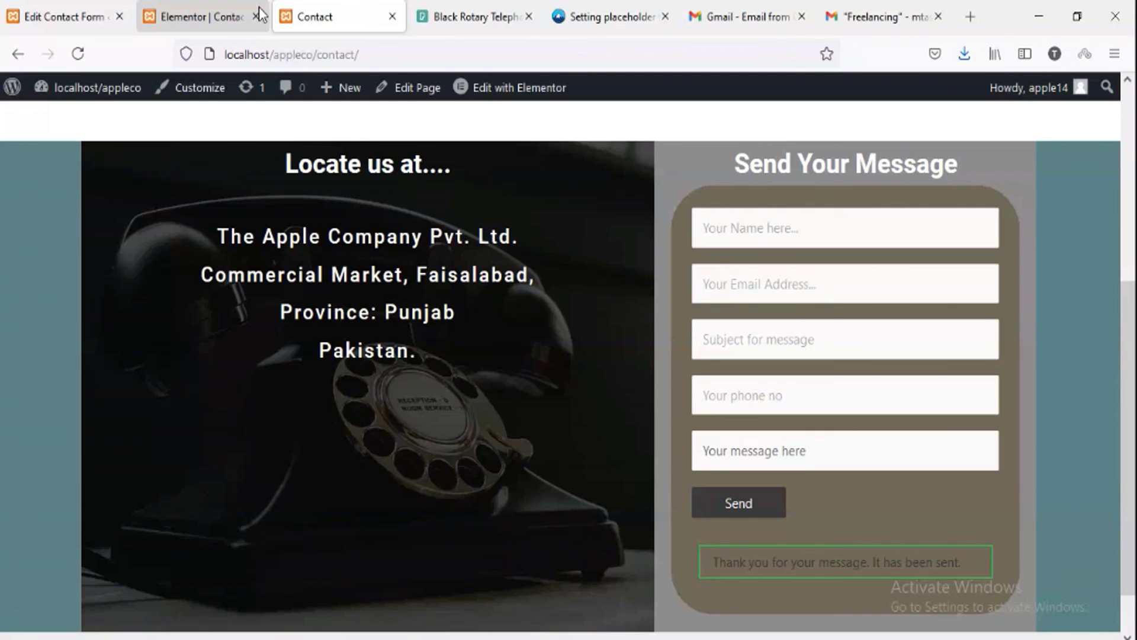
Step: In the message field tag, delete the spaces before 20 and 150 so it reads minlength:20 maxlength:150
click(83, 17)
click(410, 488)
key(BackSpace)
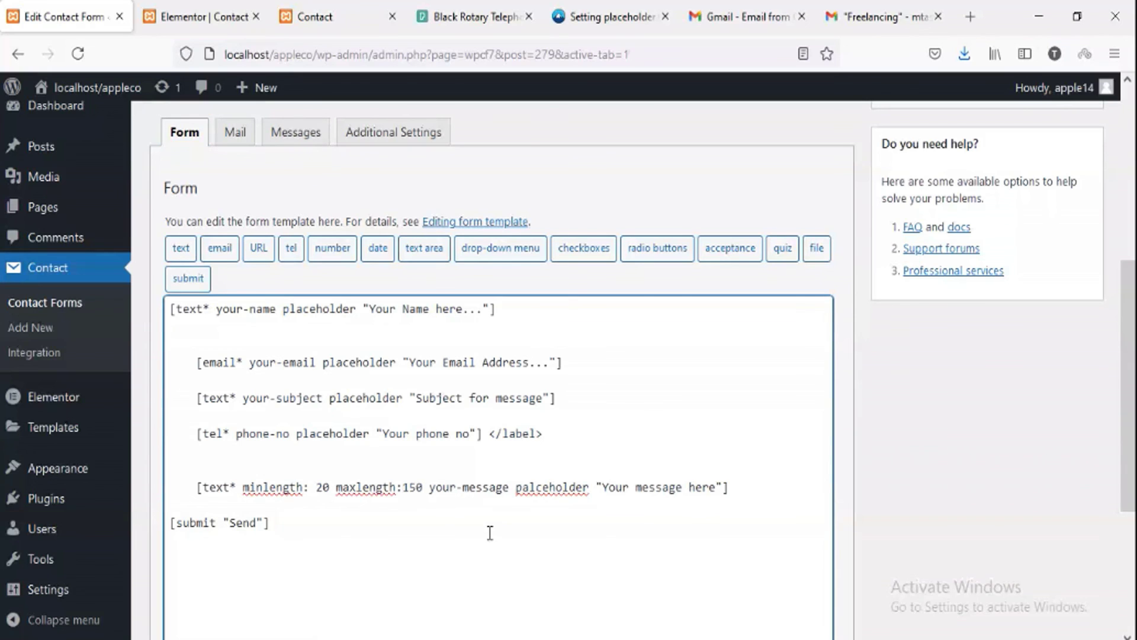
key(BackSpace)
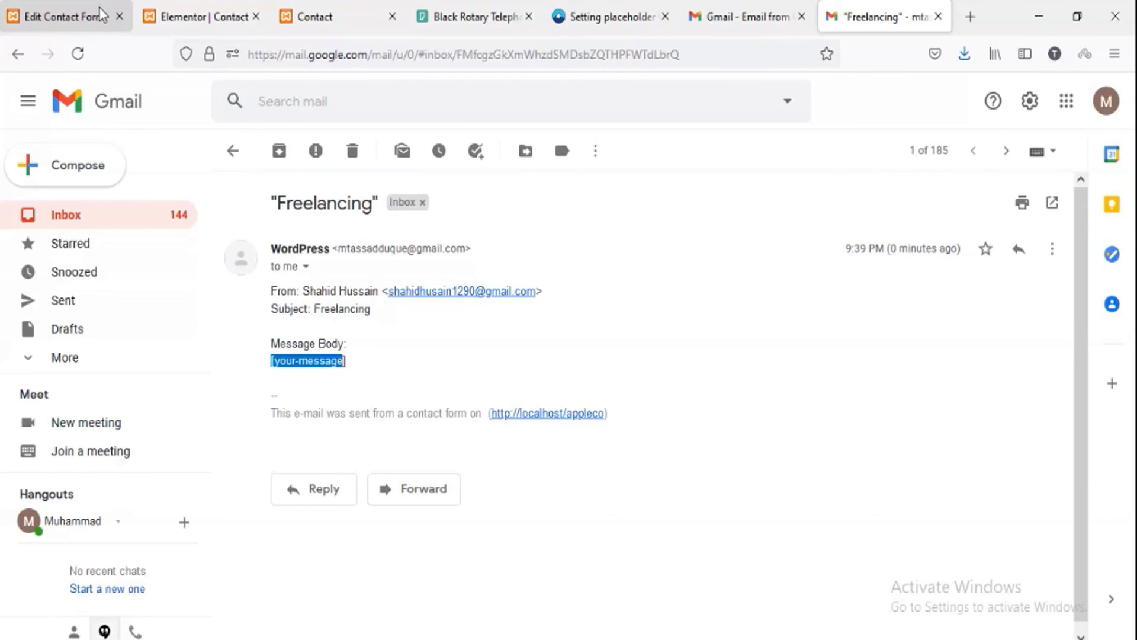
click(100, 14)
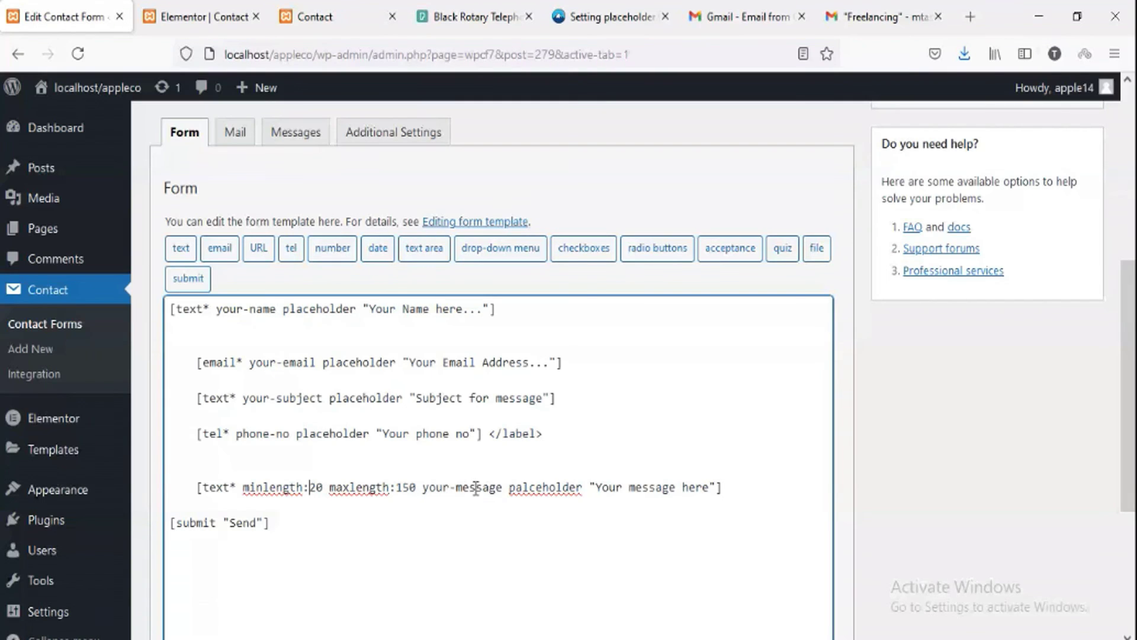
click(502, 487)
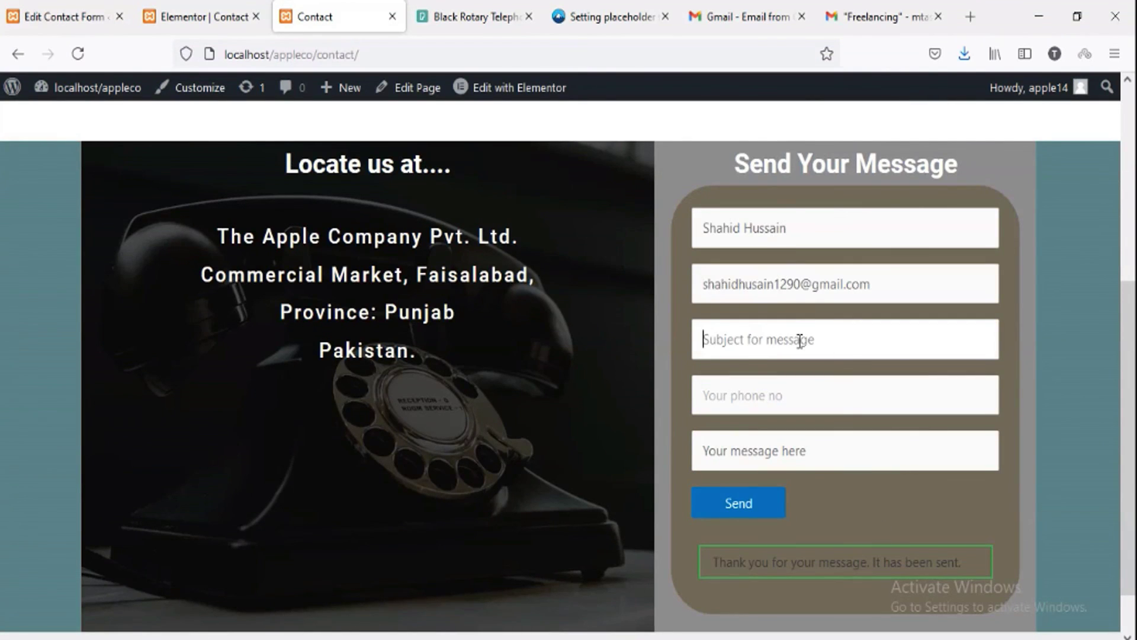
Step: Submit the third test with subject 'Job Market', a phone number and message 'Good Work'
text(F)
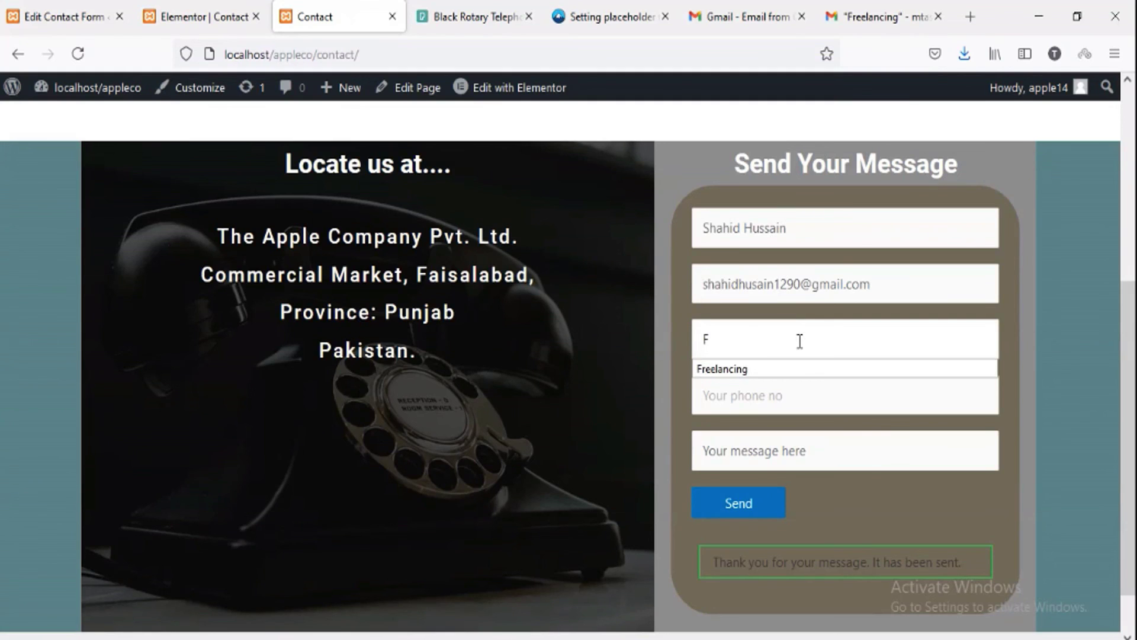
key(BackSpace)
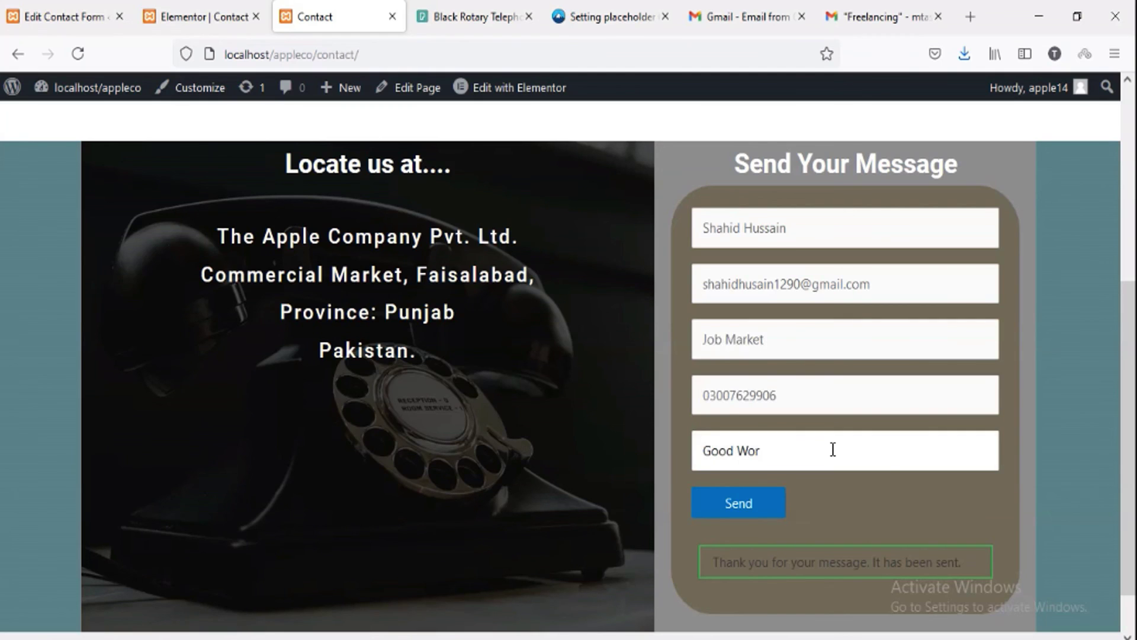
text(k)
key(Return)
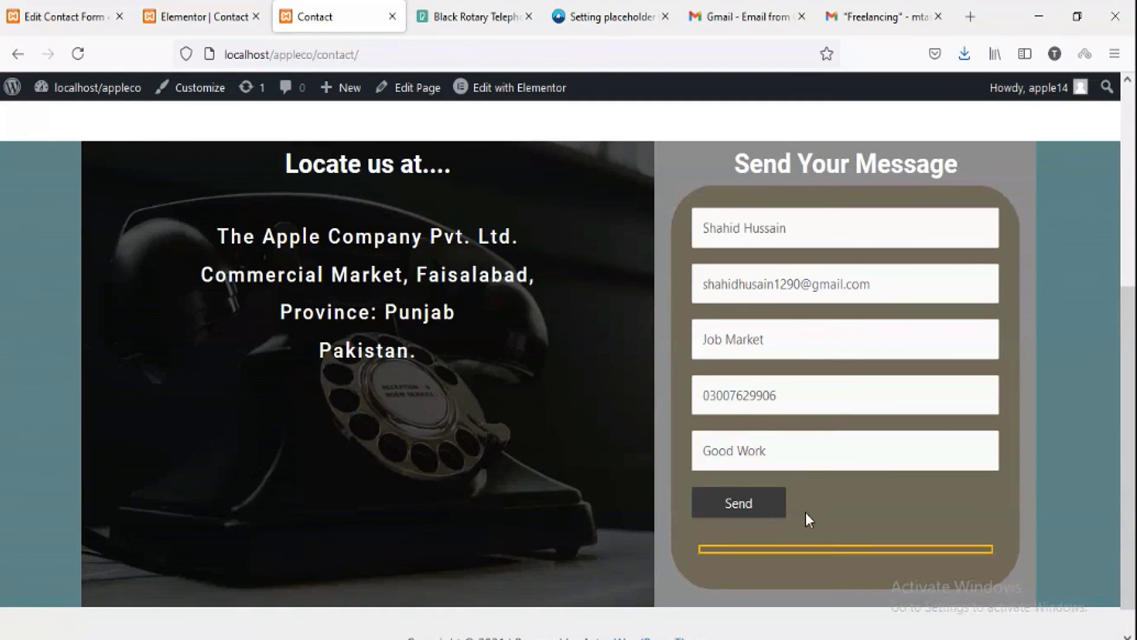